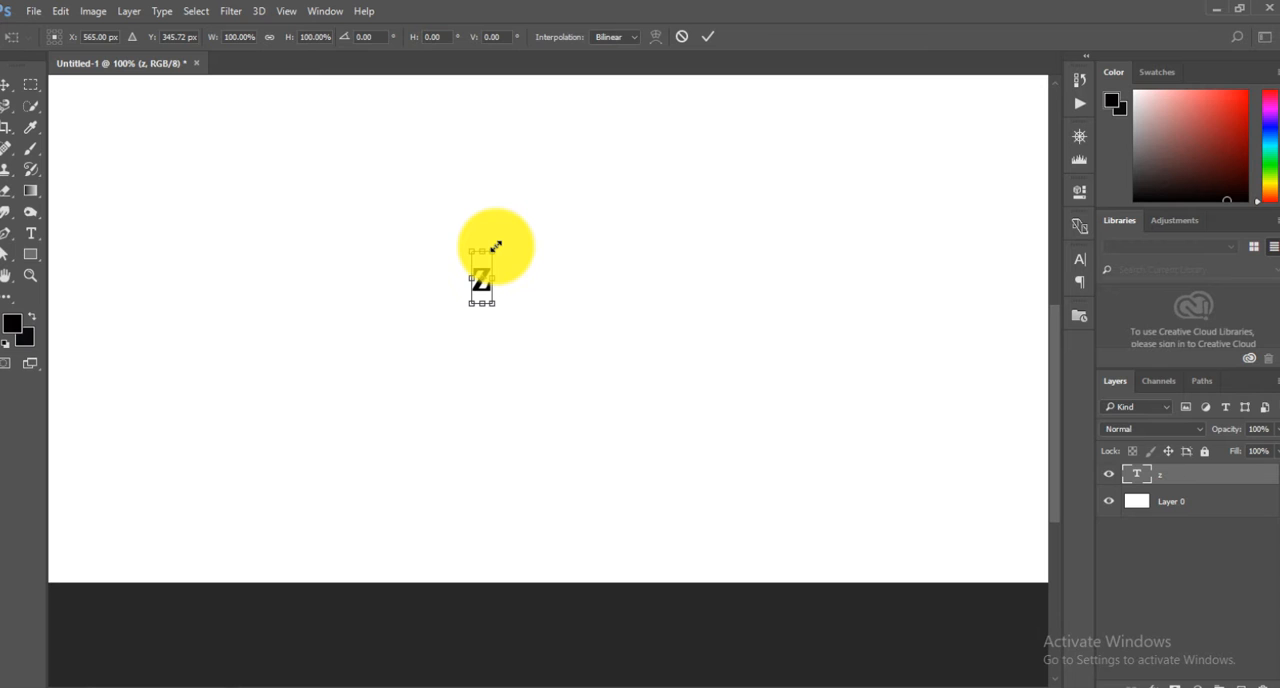
Enlarge the letter z to about 1039% width and 736% height, and move it toward the canvas centre.
{"action": "left_click_drag", "start_coordinate": [495, 246], "coordinate": [700, 163]}
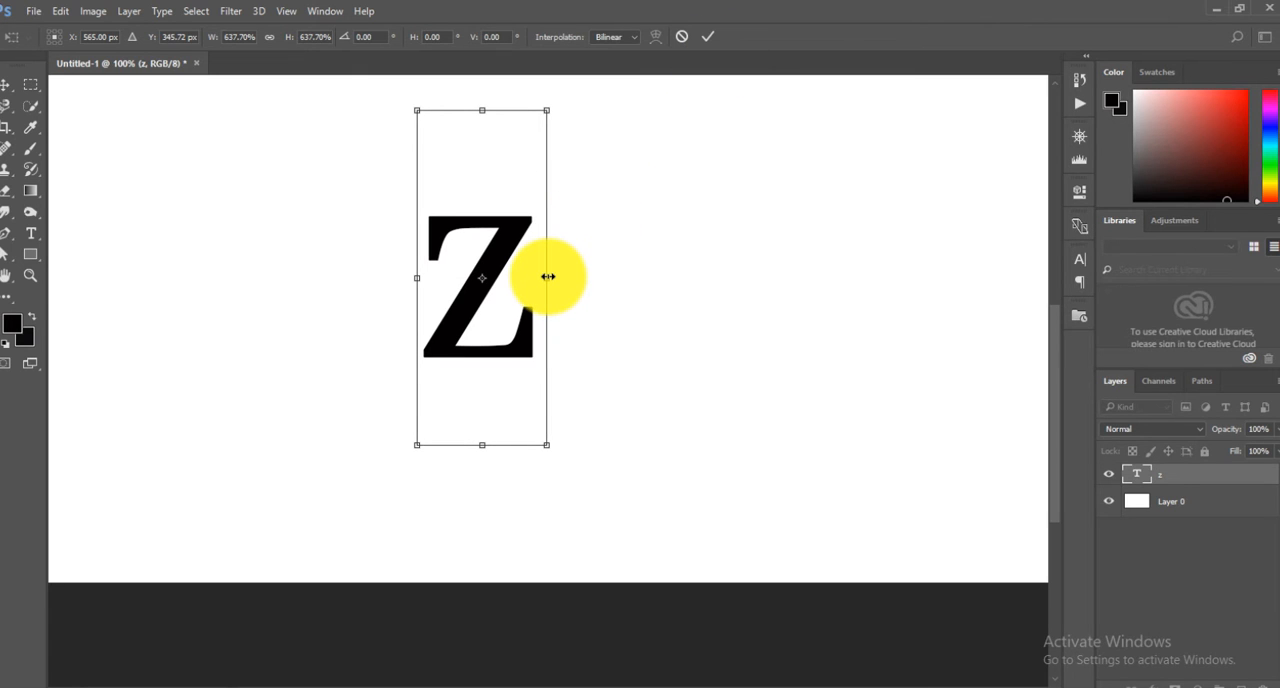
{"action": "left_click_drag", "start_coordinate": [548, 276], "coordinate": [575, 273]}
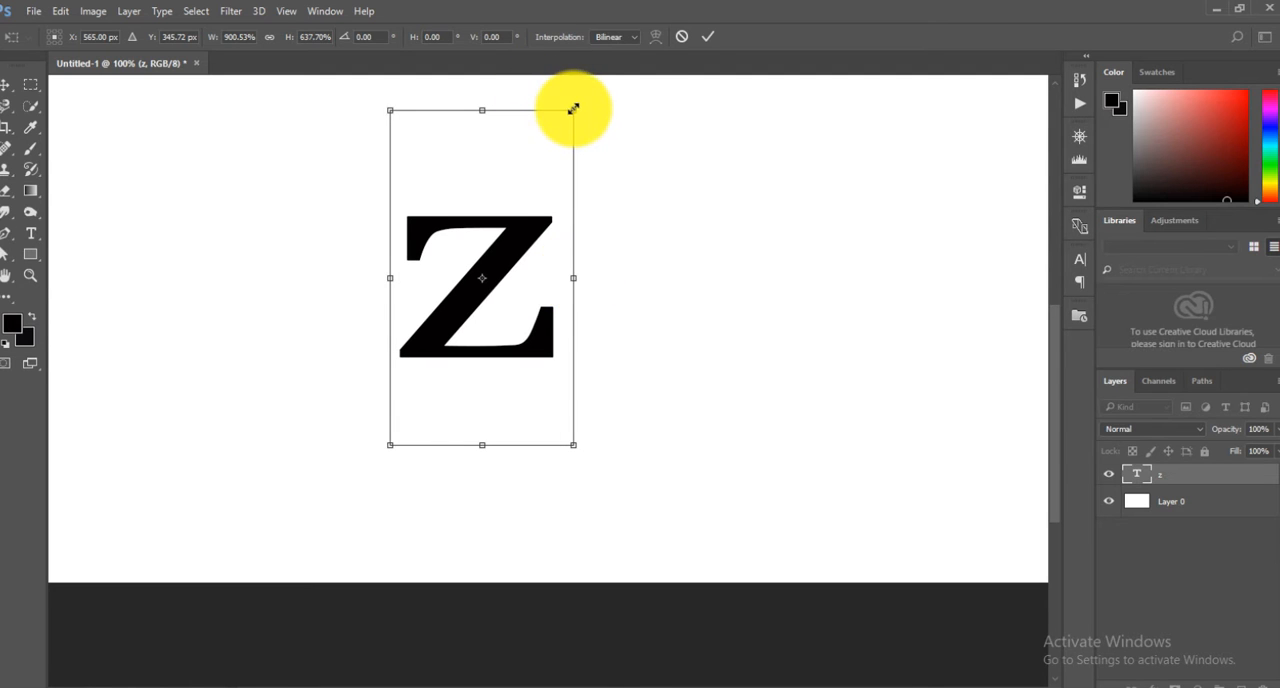
{"action": "left_click_drag", "start_coordinate": [574, 107], "coordinate": [603, 91]}
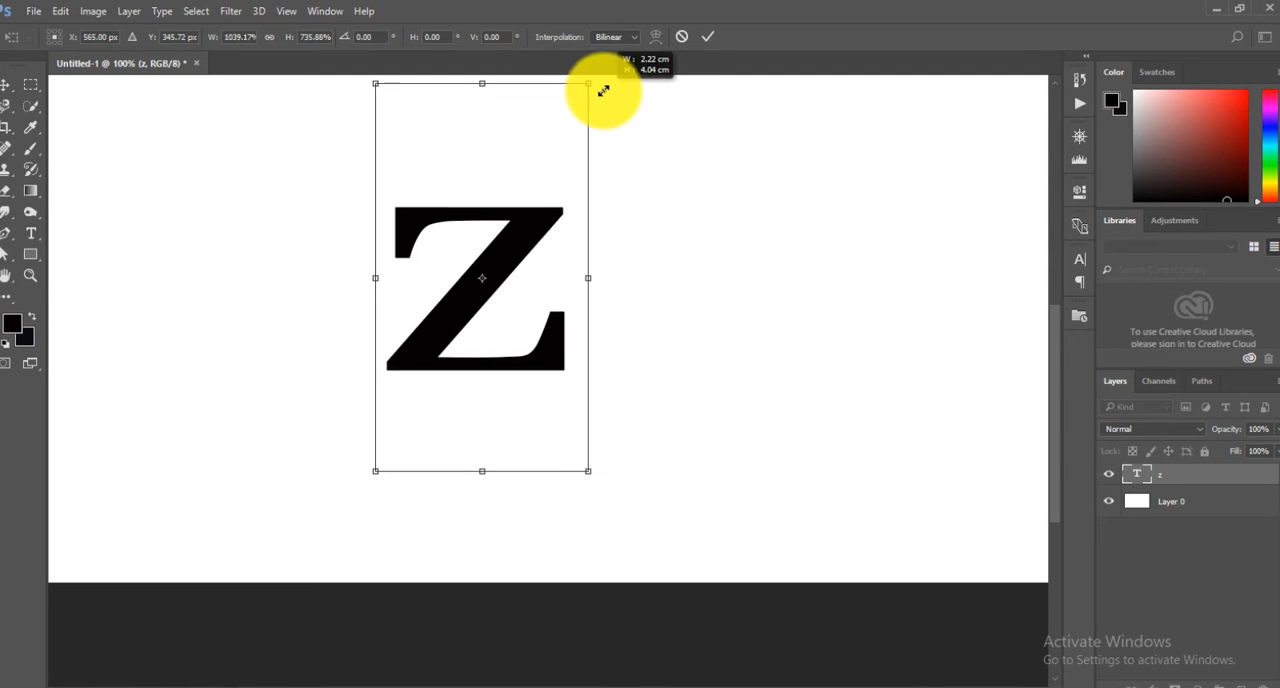
{"action": "left_click", "coordinate": [708, 37]}
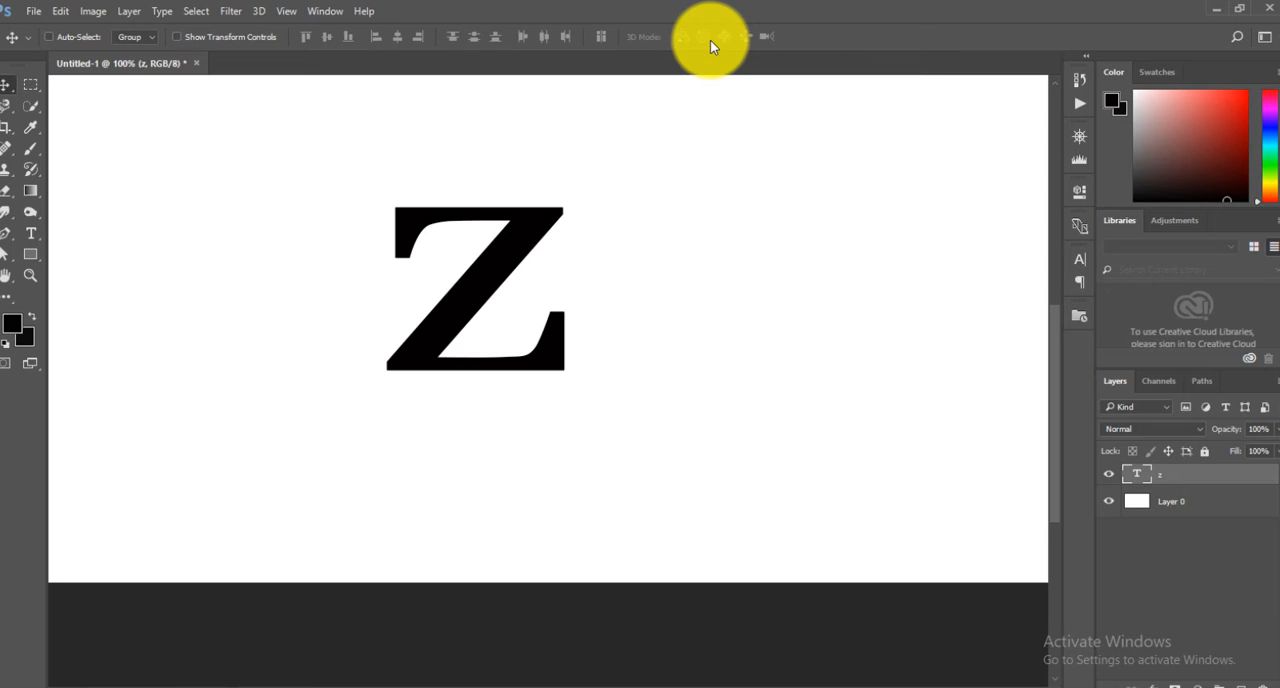
{"action": "left_click_drag", "start_coordinate": [516, 250], "coordinate": [599, 284]}
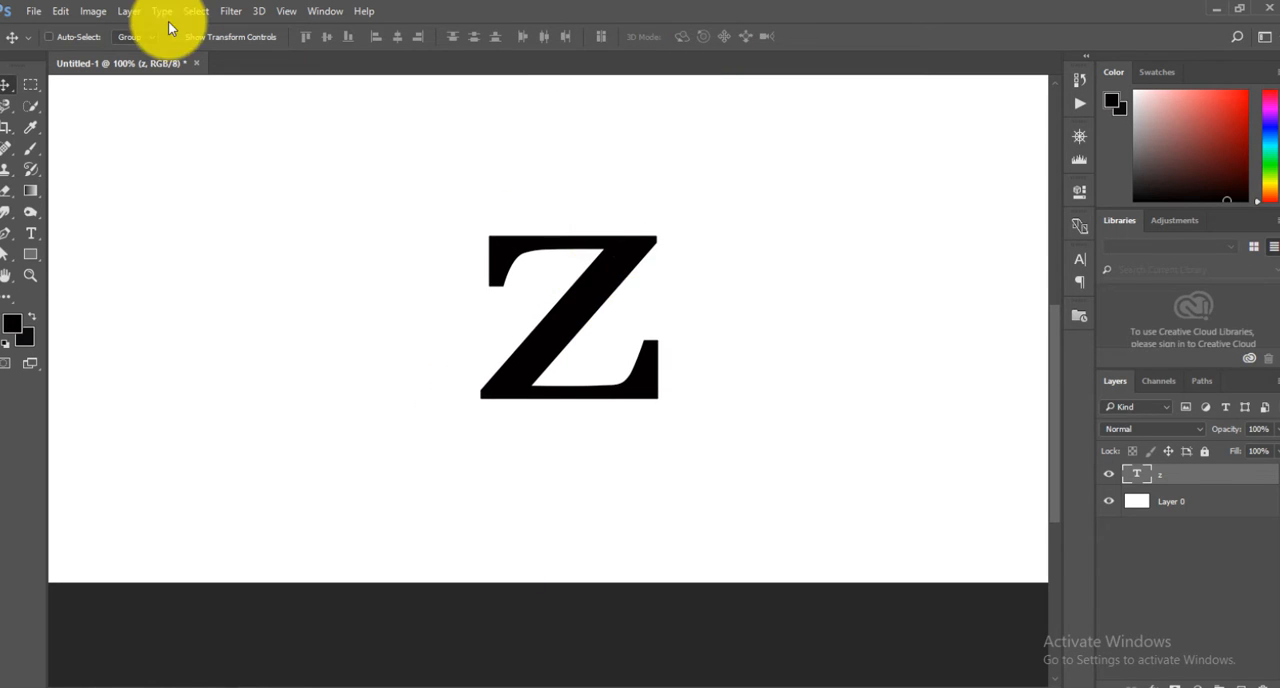
Open the image nb from New folder (4) on the Desktop.
{"action": "left_click", "coordinate": [33, 11]}
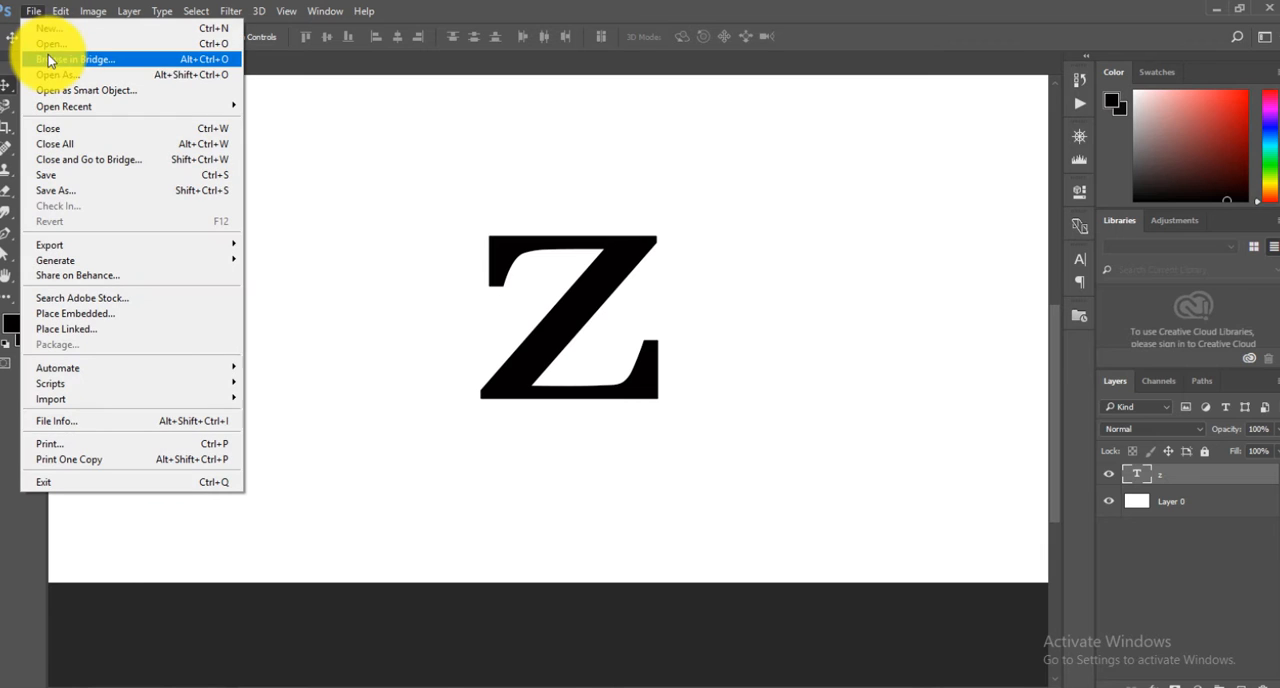
{"action": "left_click", "coordinate": [48, 42]}
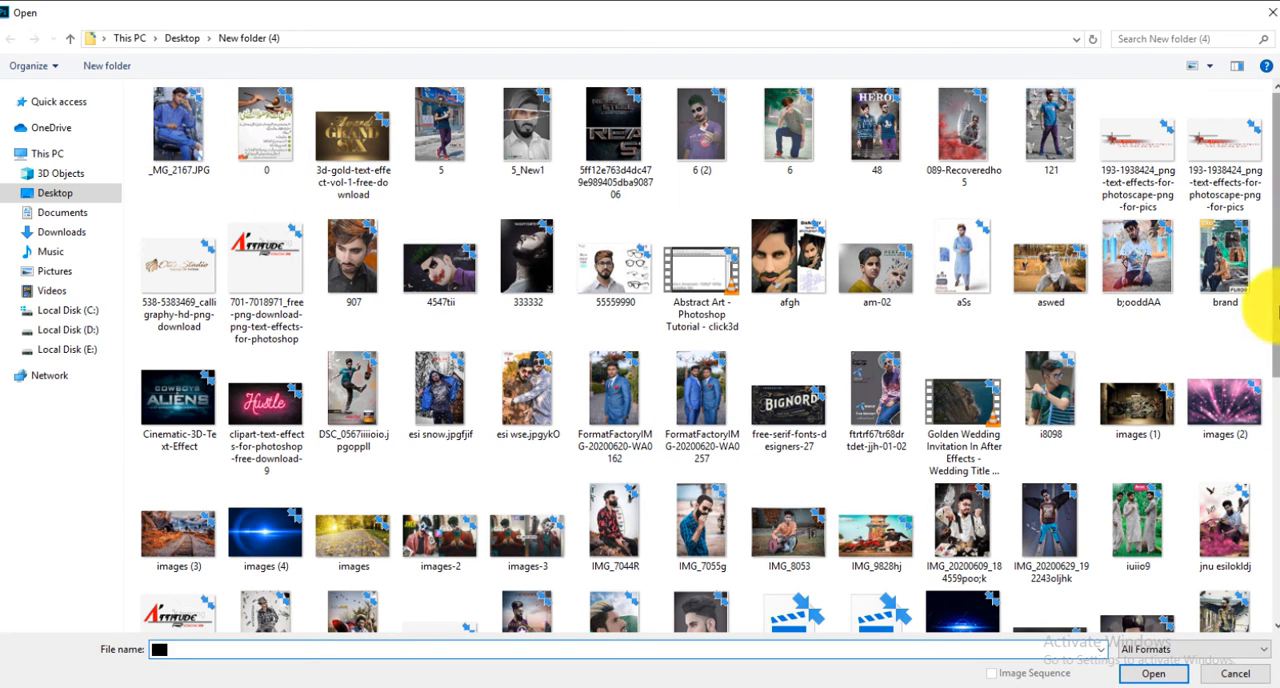
{"action": "left_click_drag", "start_coordinate": [1266, 285], "coordinate": [1270, 340]}
{"action": "scroll", "coordinate": [1262, 340], "scroll_direction": "down", "scroll_amount": 2}
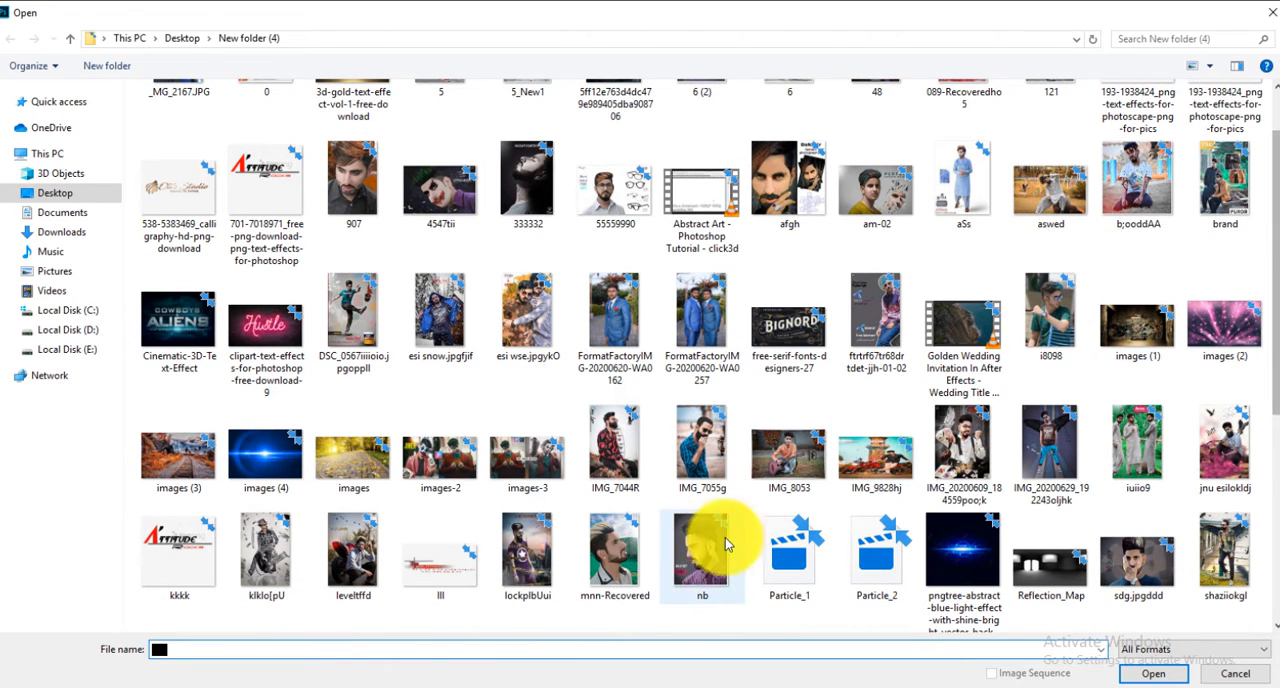
{"action": "left_click", "coordinate": [705, 553]}
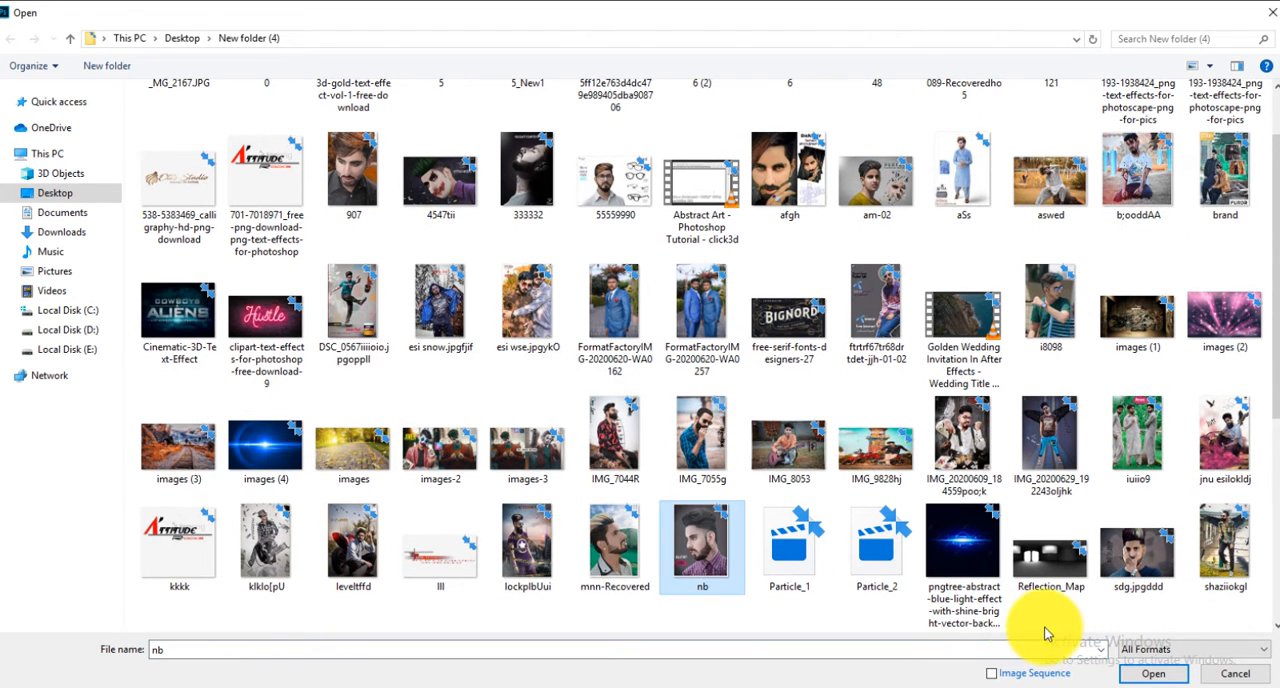
{"action": "left_click", "coordinate": [1155, 674]}
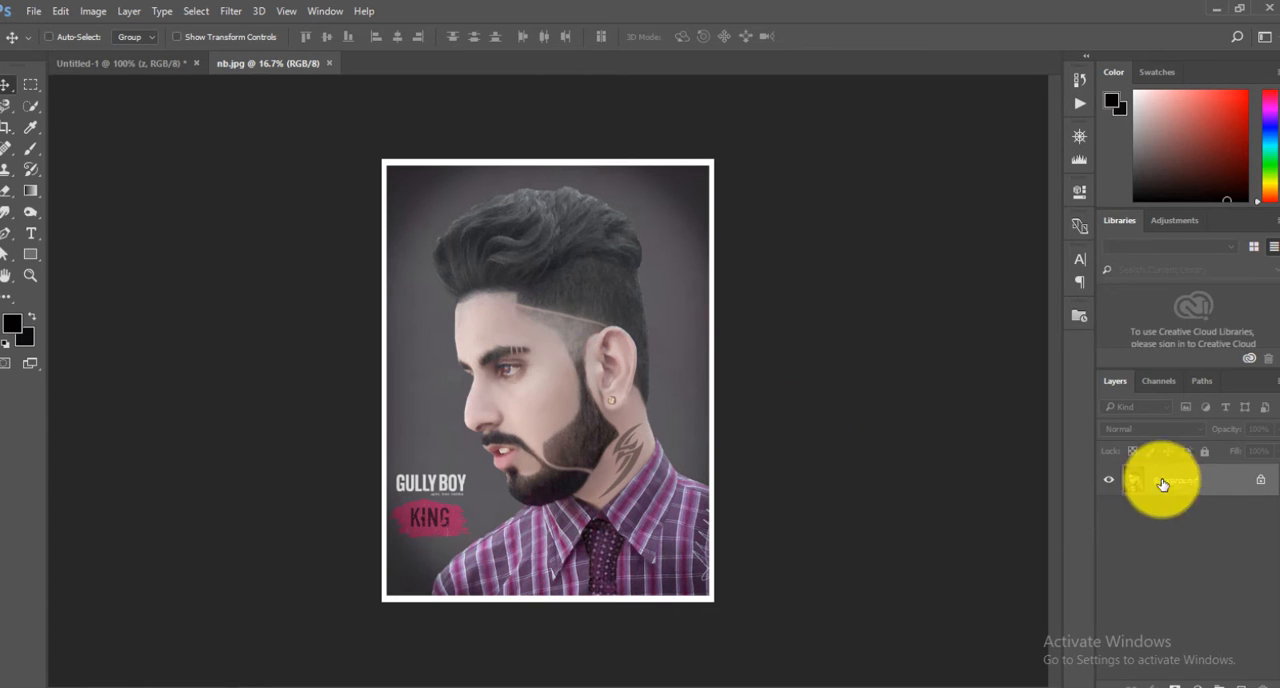
Convert the portrait's locked background into the regular layer Layer 0 and flip it horizontally.
{"action": "double_click", "coordinate": [1213, 485]}
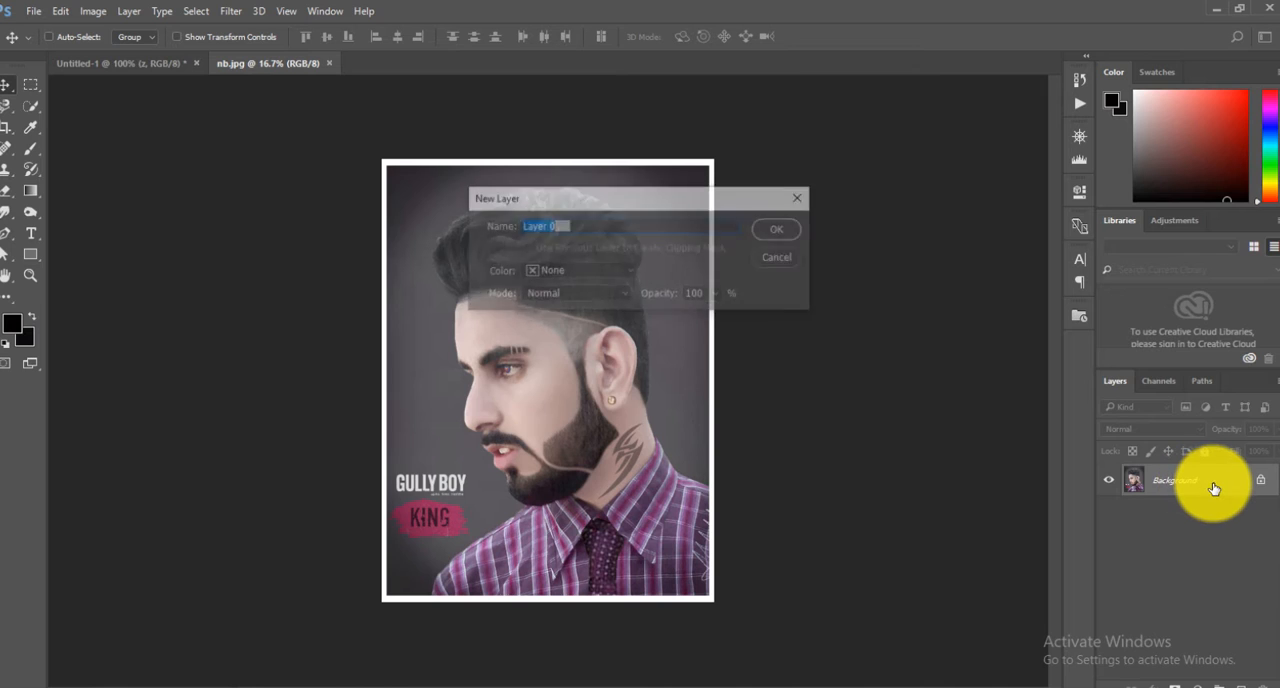
{"action": "left_click", "coordinate": [779, 233]}
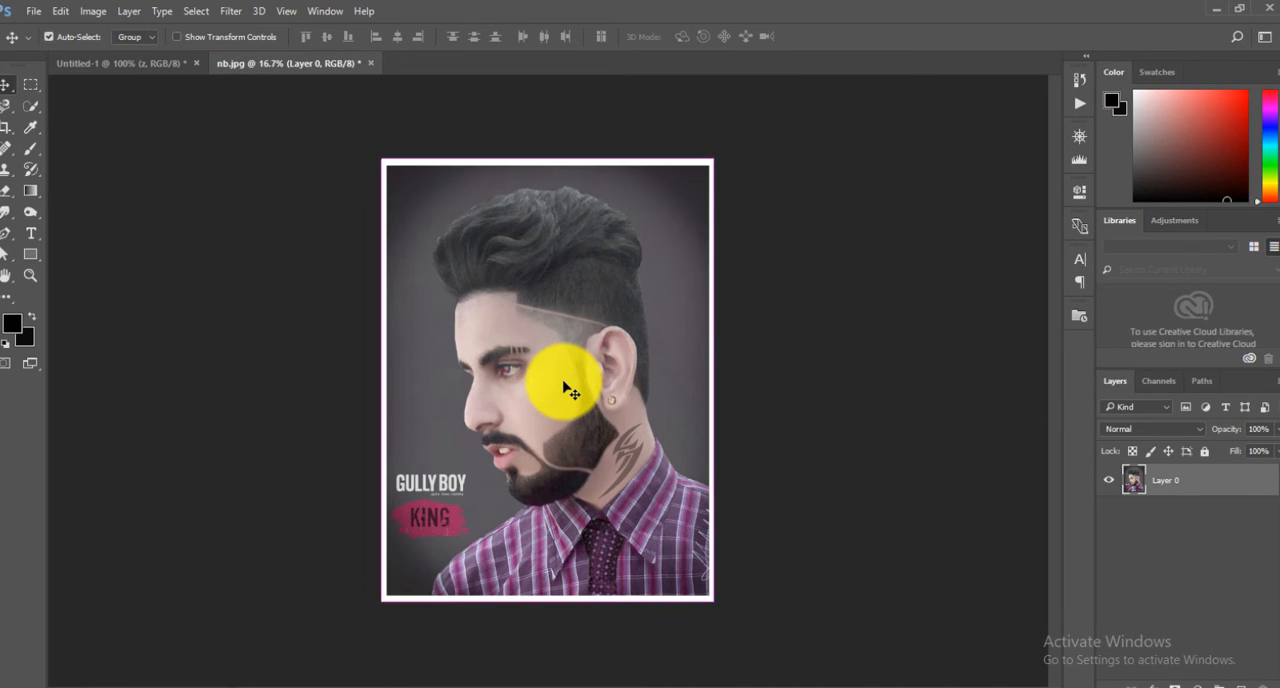
{"action": "key", "text": "ctrl+t"}
{"action": "right_click", "coordinate": [544, 340]}
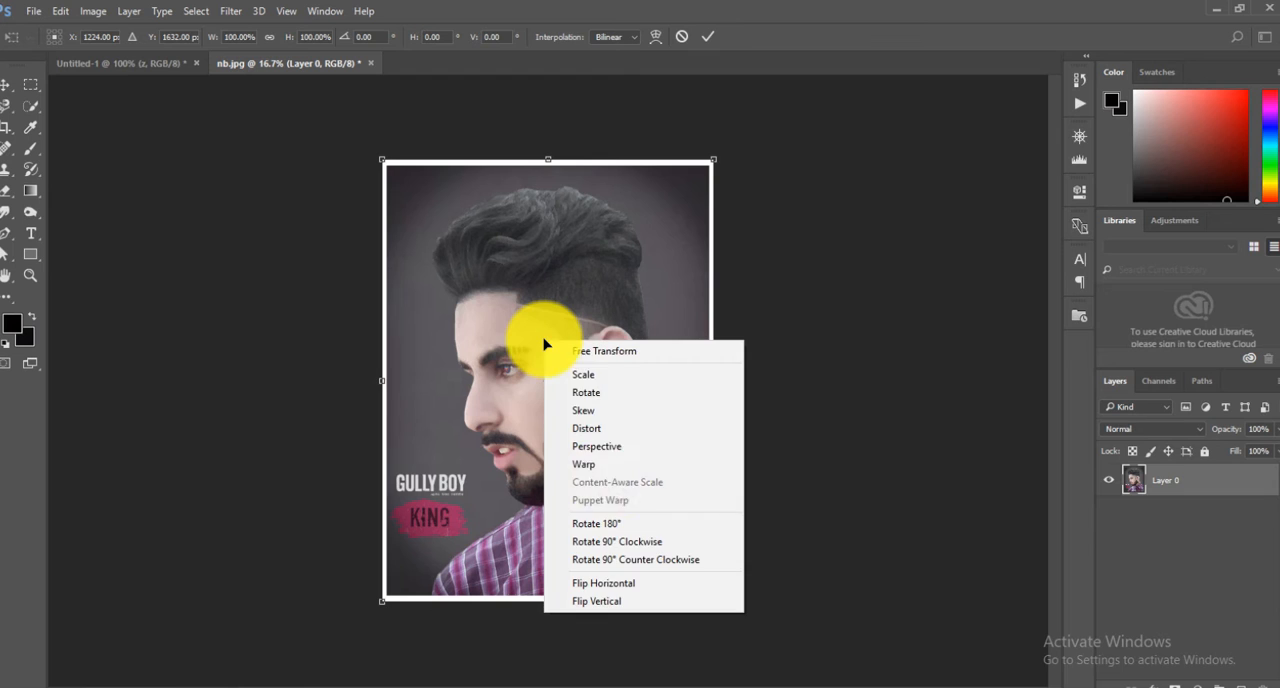
{"action": "left_click", "coordinate": [624, 582]}
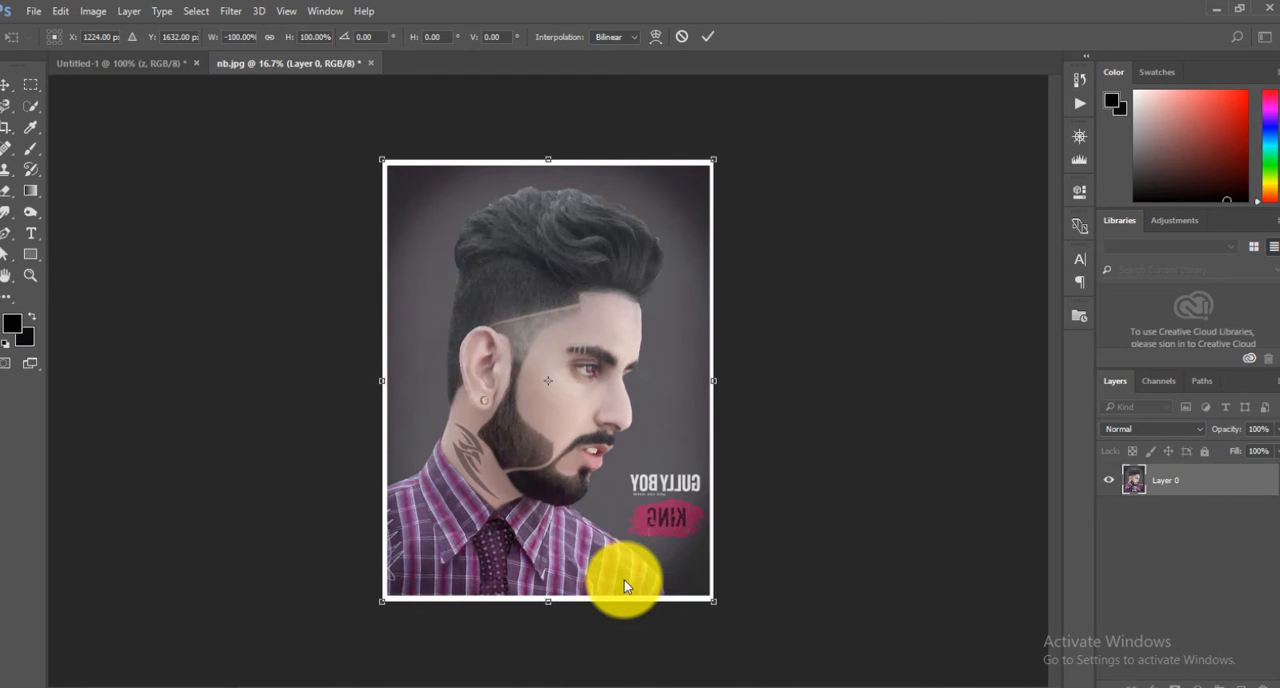
{"action": "left_click", "coordinate": [709, 38]}
Bring the flipped portrait into the Untitled-1 document and scale it down to fit within the canvas width.
{"action": "left_click_drag", "start_coordinate": [566, 366], "coordinate": [462, 281]}
{"action": "key", "text": "ctrl+t"}
{"action": "left_click_drag", "start_coordinate": [157, 153], "coordinate": [385, 446]}
{"action": "left_click_drag", "start_coordinate": [648, 530], "coordinate": [411, 224]}
{"action": "left_click_drag", "start_coordinate": [131, 127], "coordinate": [375, 420]}
{"action": "left_click_drag", "start_coordinate": [630, 460], "coordinate": [408, 158]}
{"action": "left_click_drag", "start_coordinate": [108, 78], "coordinate": [443, 398]}
{"action": "key", "text": "Return"}
{"action": "left_click_drag", "start_coordinate": [669, 524], "coordinate": [586, 186]}
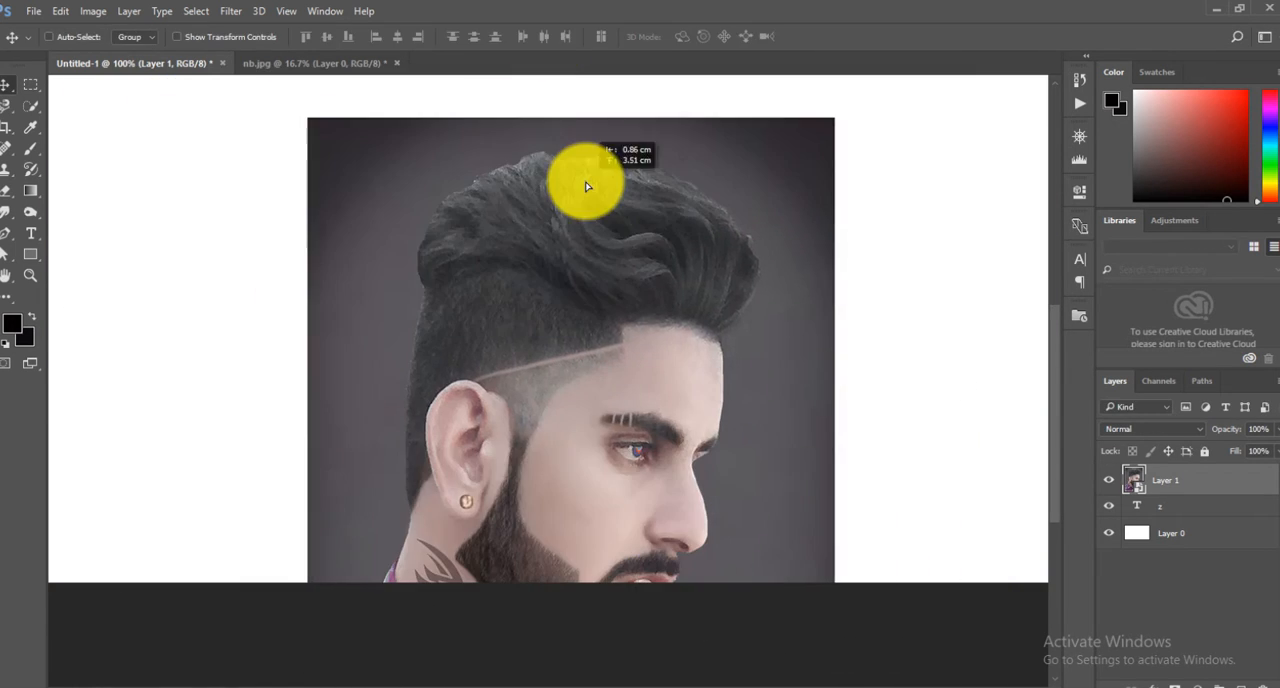
Shrink the portrait layer further until the whole photo fits inside the white canvas.
{"action": "key", "text": "ctrl+t"}
{"action": "left_click_drag", "start_coordinate": [299, 109], "coordinate": [417, 263]}
{"action": "left_click", "coordinate": [544, 36]}
Position the portrait so its face lies over the letter z, and lower the layer's opacity to 72%.
{"action": "left_click_drag", "start_coordinate": [590, 420], "coordinate": [575, 322]}
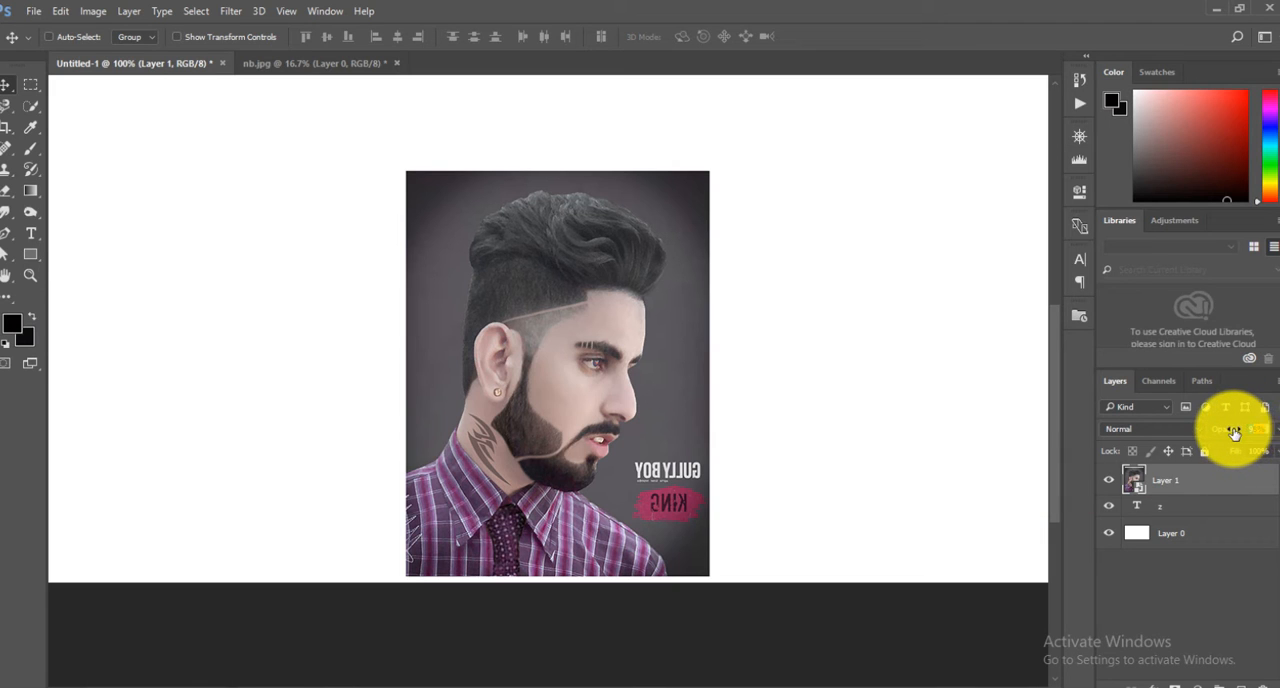
{"action": "left_click_drag", "start_coordinate": [1232, 430], "coordinate": [1220, 432]}
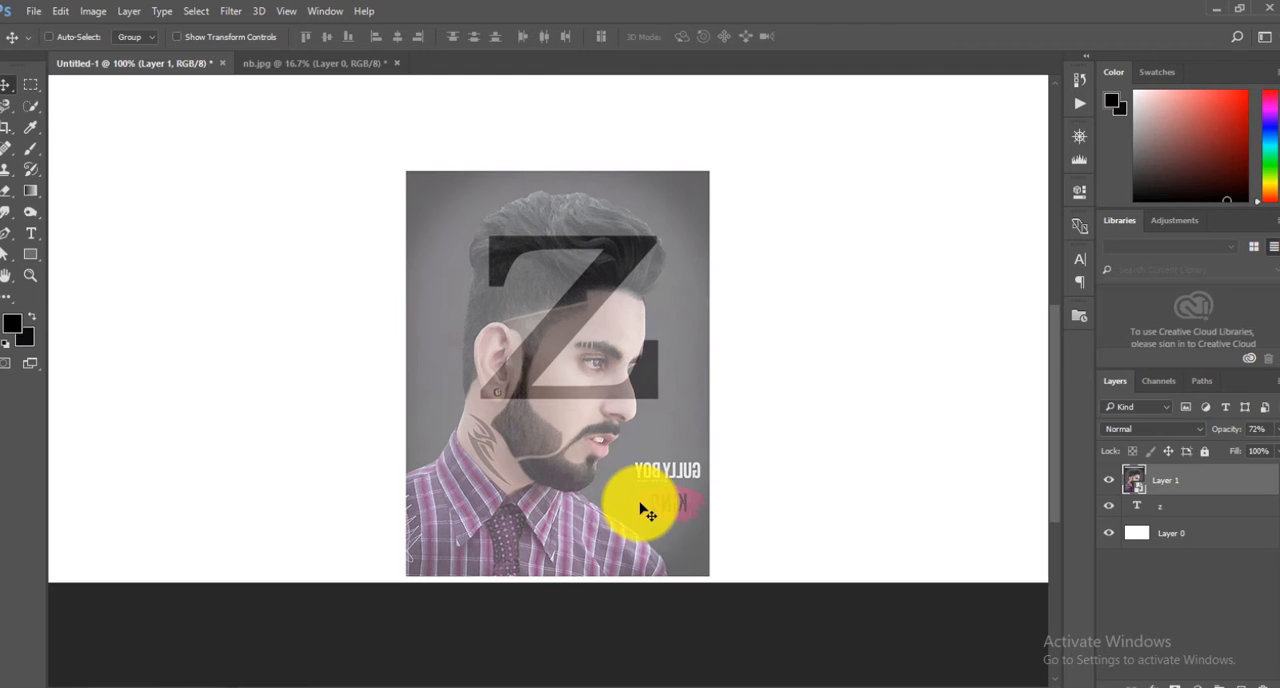
{"action": "left_click_drag", "start_coordinate": [629, 486], "coordinate": [619, 437]}
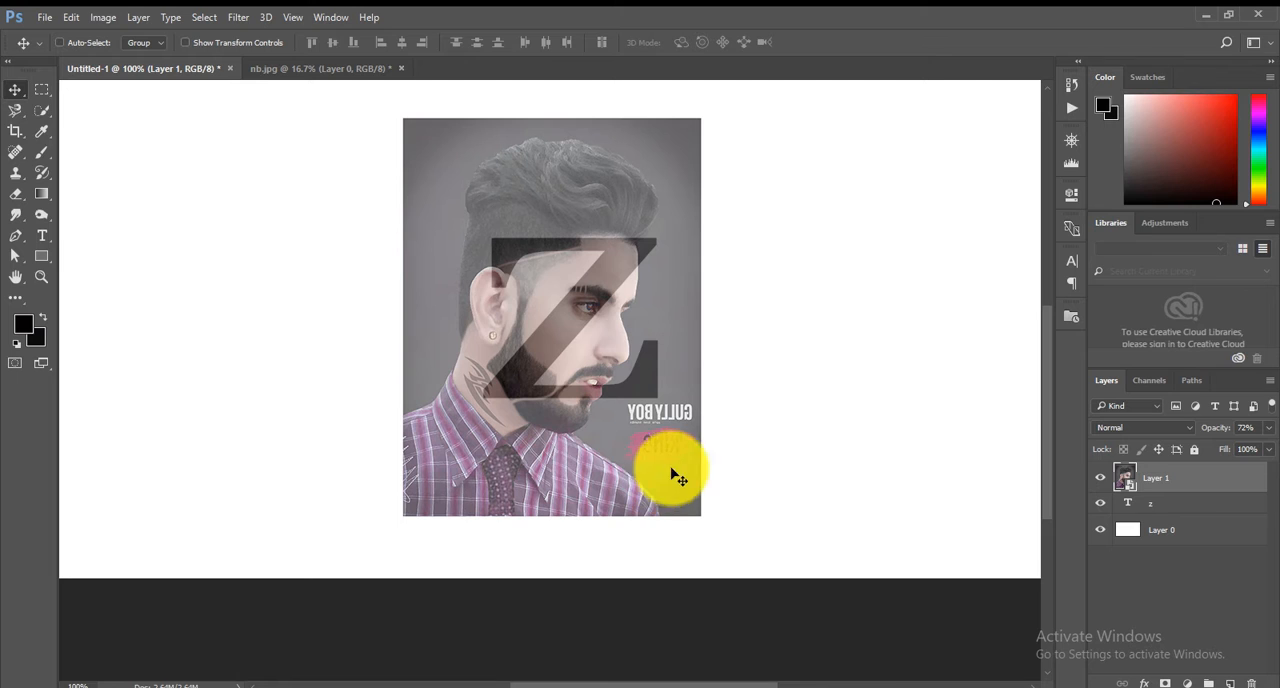
Stretch the z text layer to about 99% width and 138% height, and move it slightly down over the face.
{"action": "left_click", "coordinate": [1234, 508]}
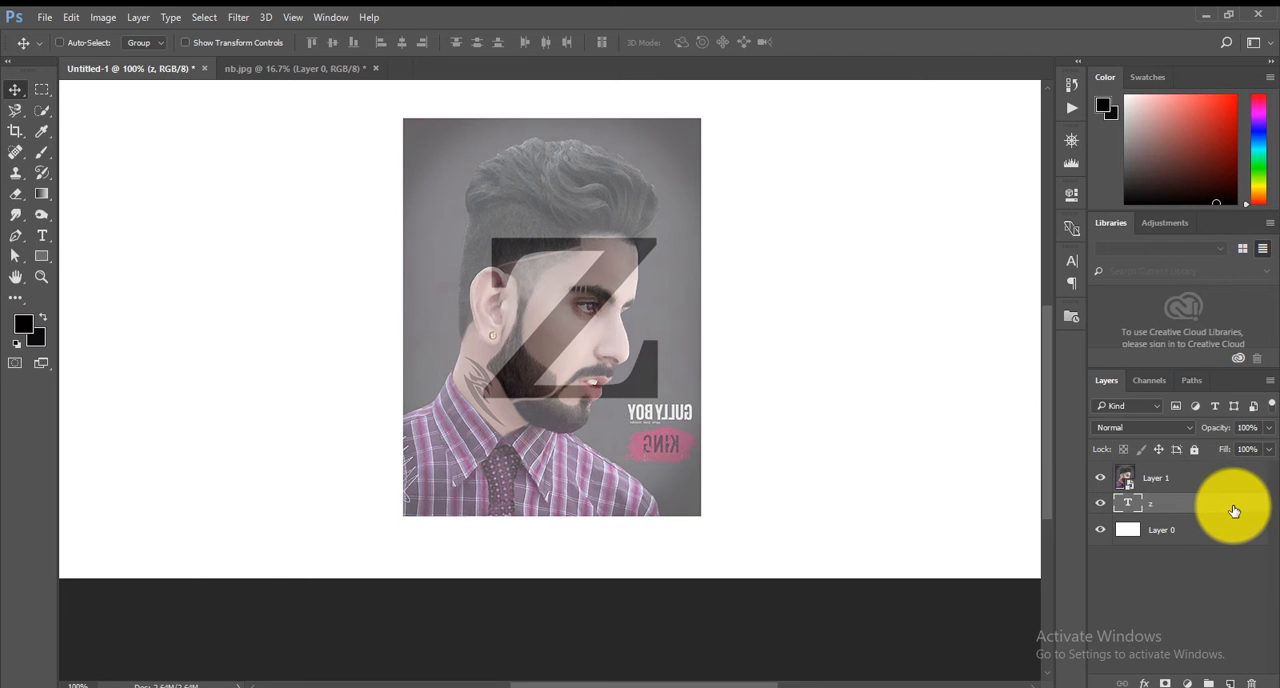
{"action": "key", "text": "ctrl+t"}
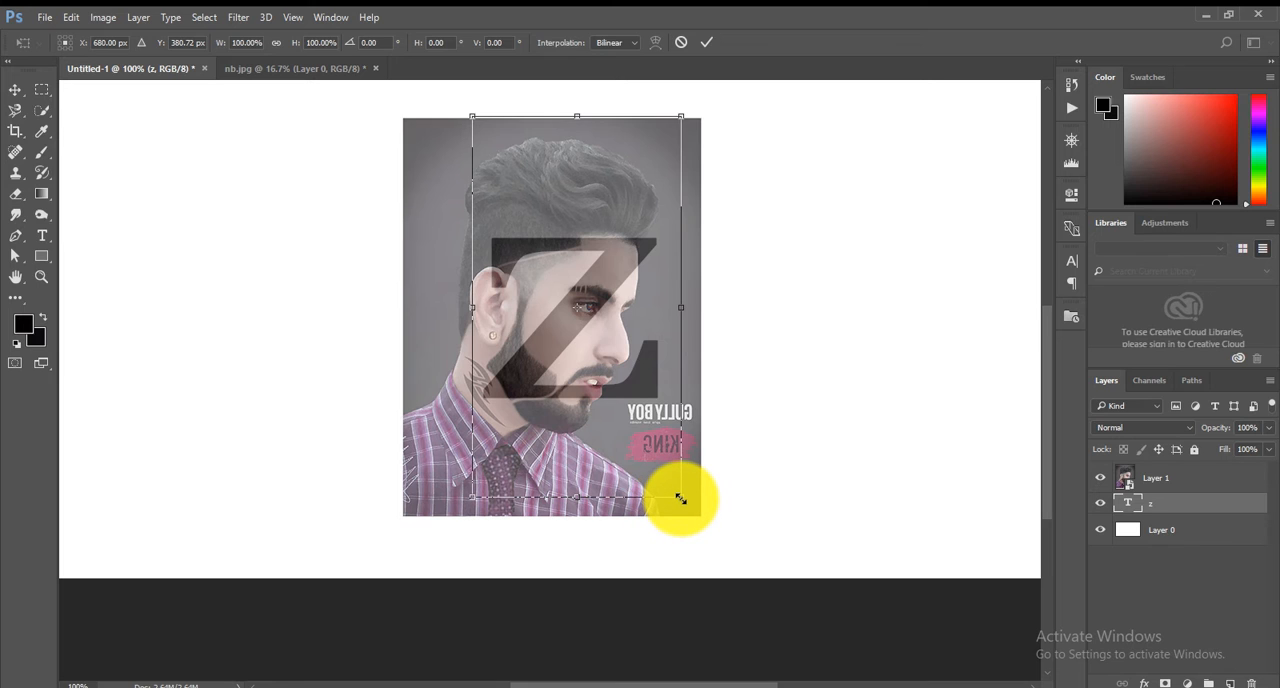
{"action": "left_click_drag", "start_coordinate": [681, 500], "coordinate": [696, 532]}
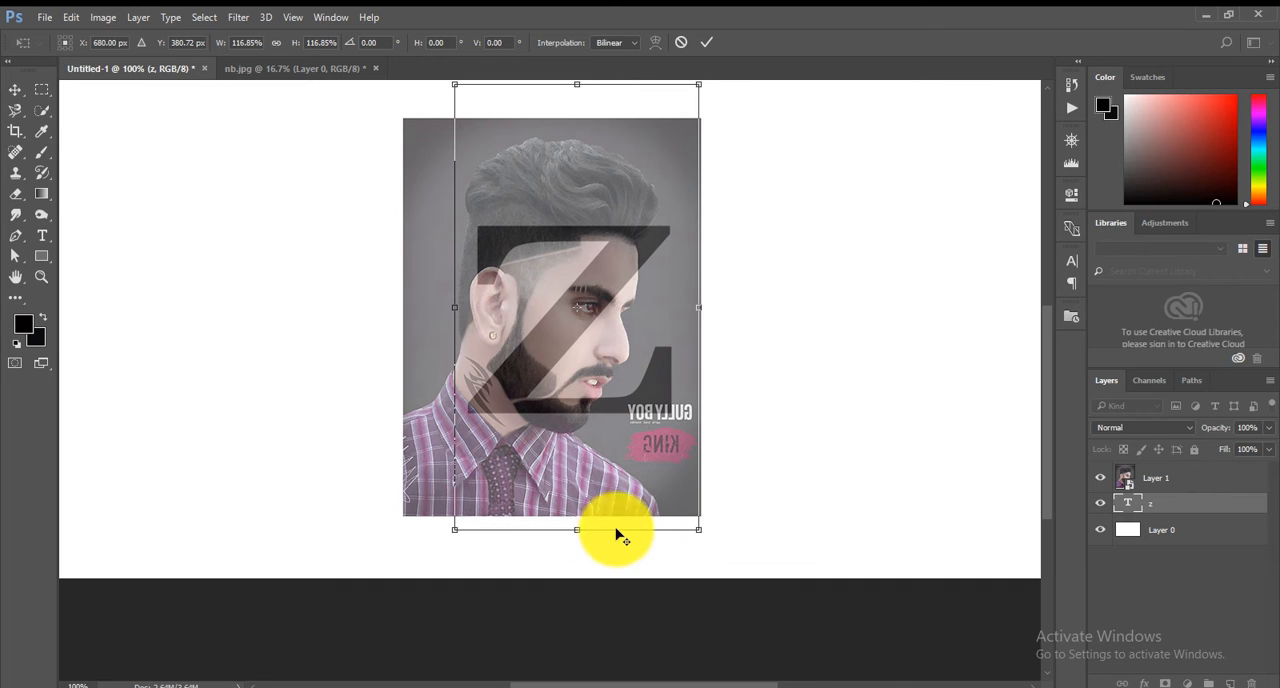
{"action": "left_click_drag", "start_coordinate": [577, 531], "coordinate": [574, 557]}
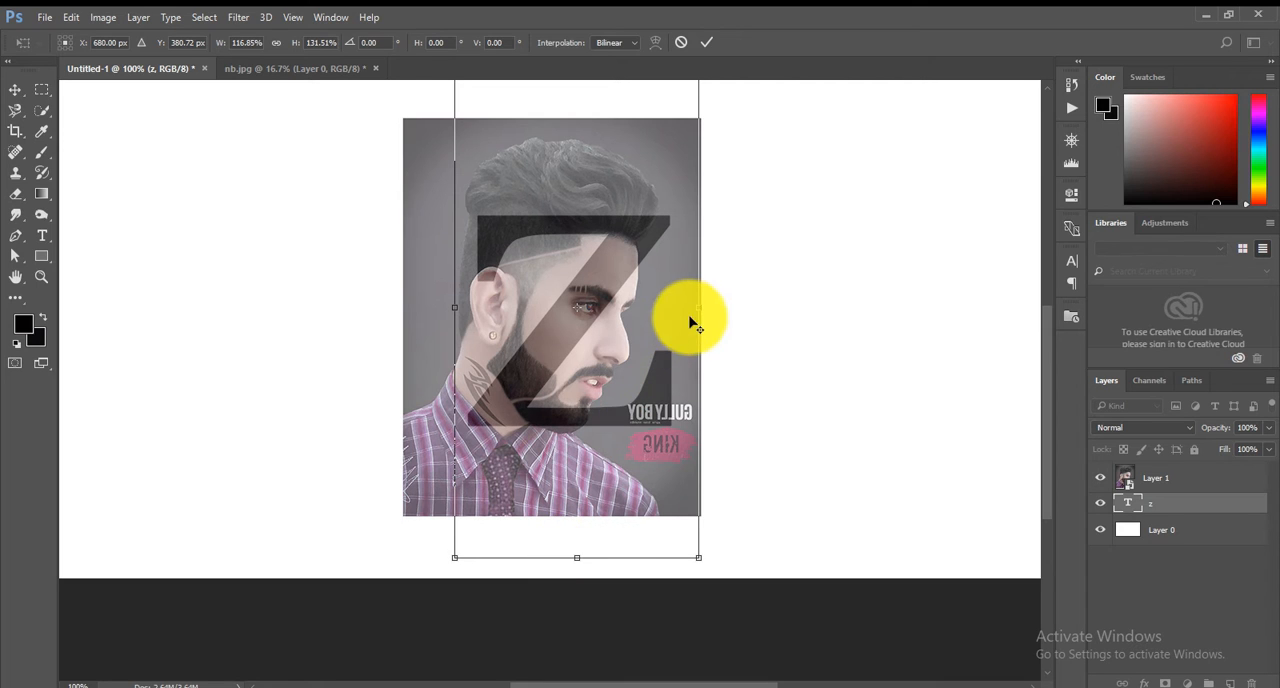
{"action": "left_click_drag", "start_coordinate": [698, 307], "coordinate": [680, 308]}
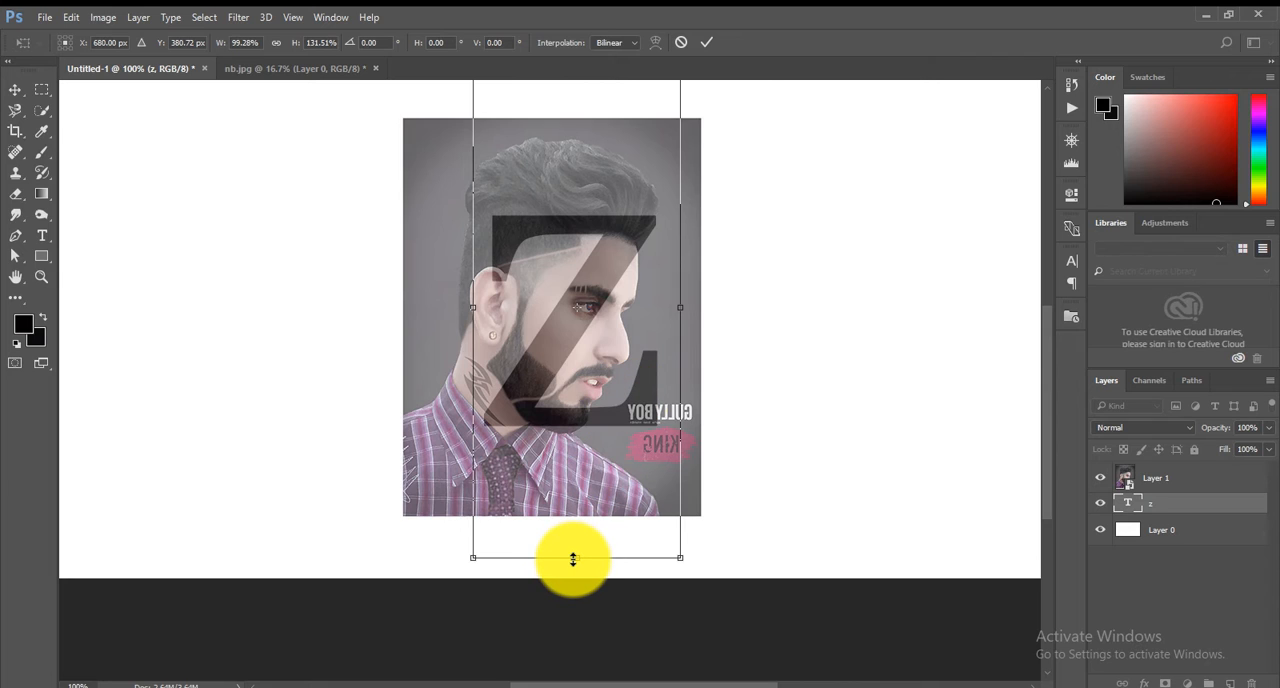
{"action": "left_click_drag", "start_coordinate": [574, 559], "coordinate": [571, 572]}
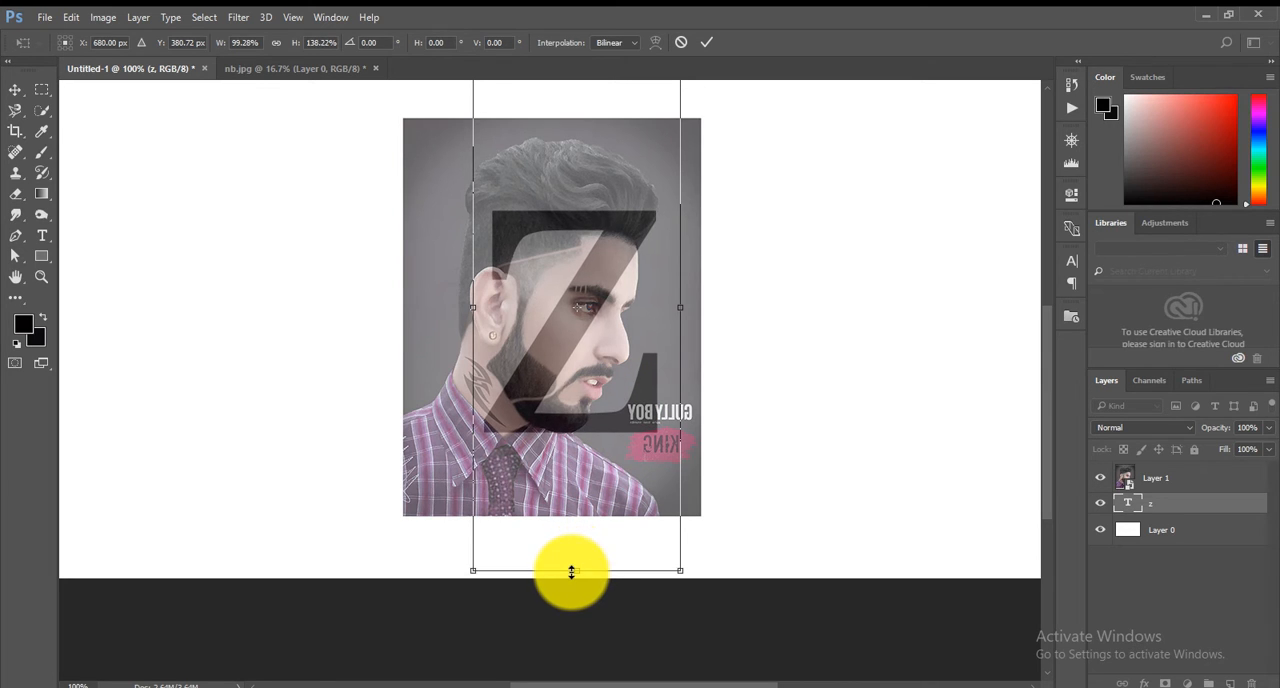
{"action": "left_click", "coordinate": [705, 44]}
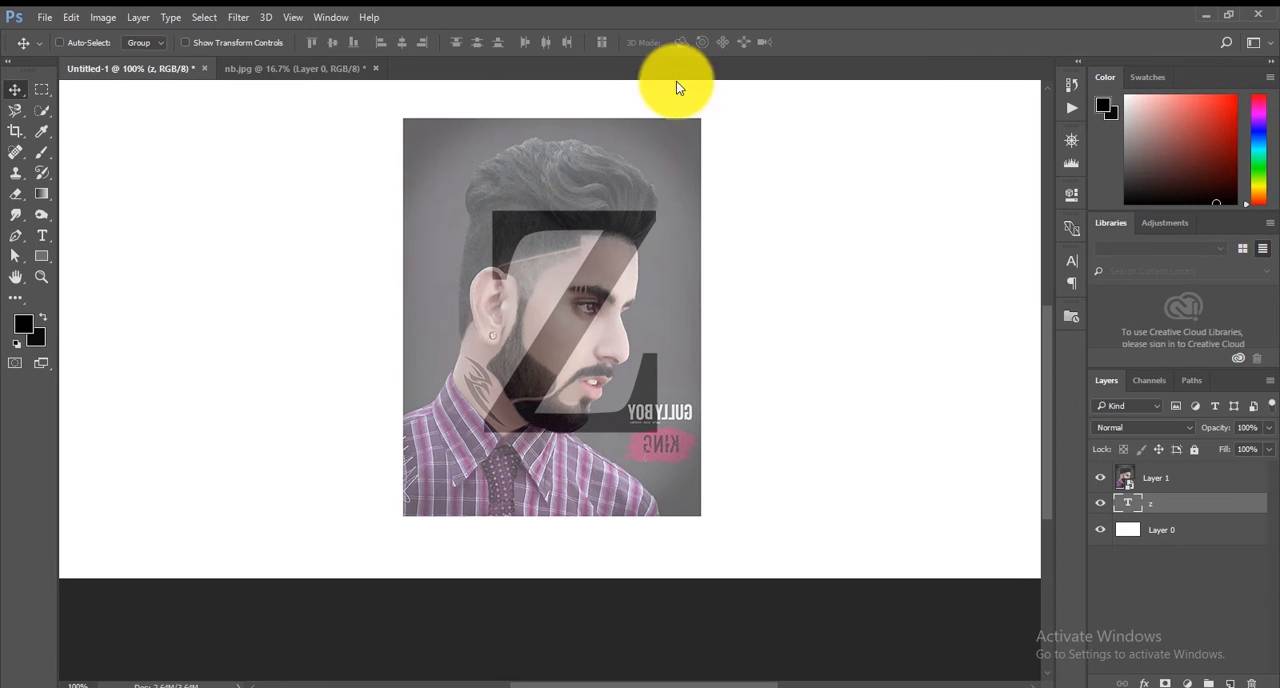
{"action": "left_click_drag", "start_coordinate": [583, 311], "coordinate": [576, 329]}
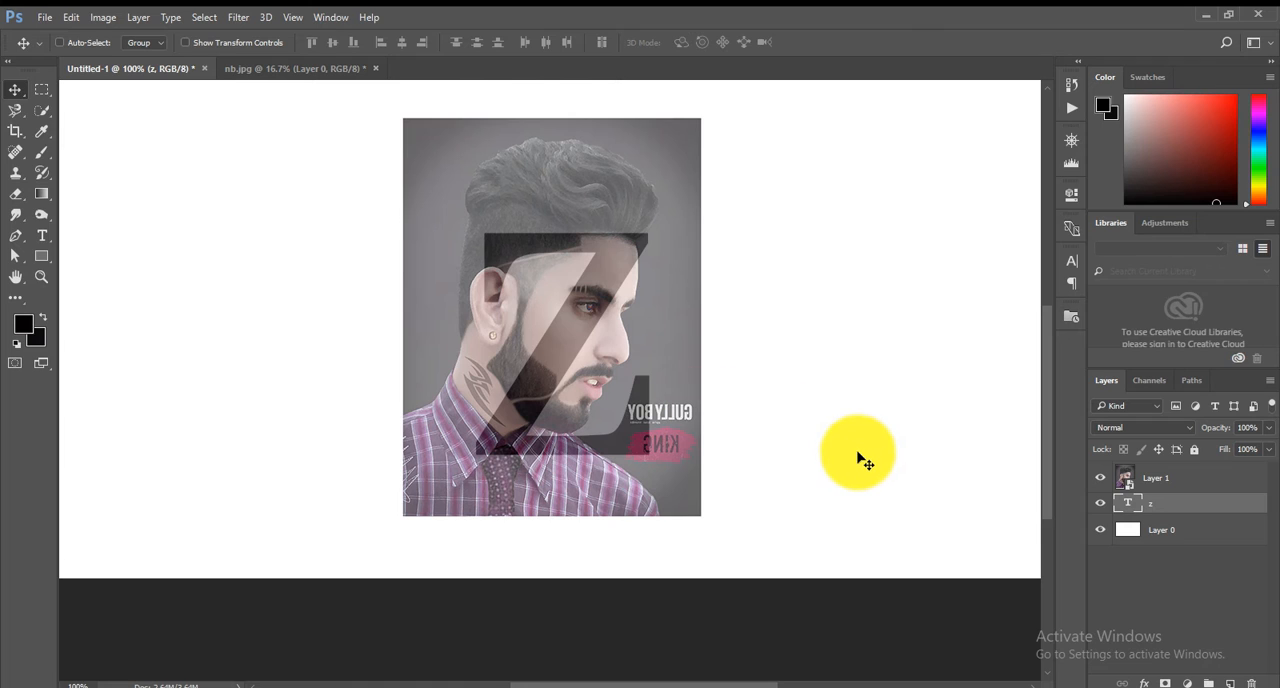
Widen the letter z to about 114% and shift it left so it spans the head.
{"action": "key", "text": "ctrl"}
{"action": "key", "text": "ctrl+t"}
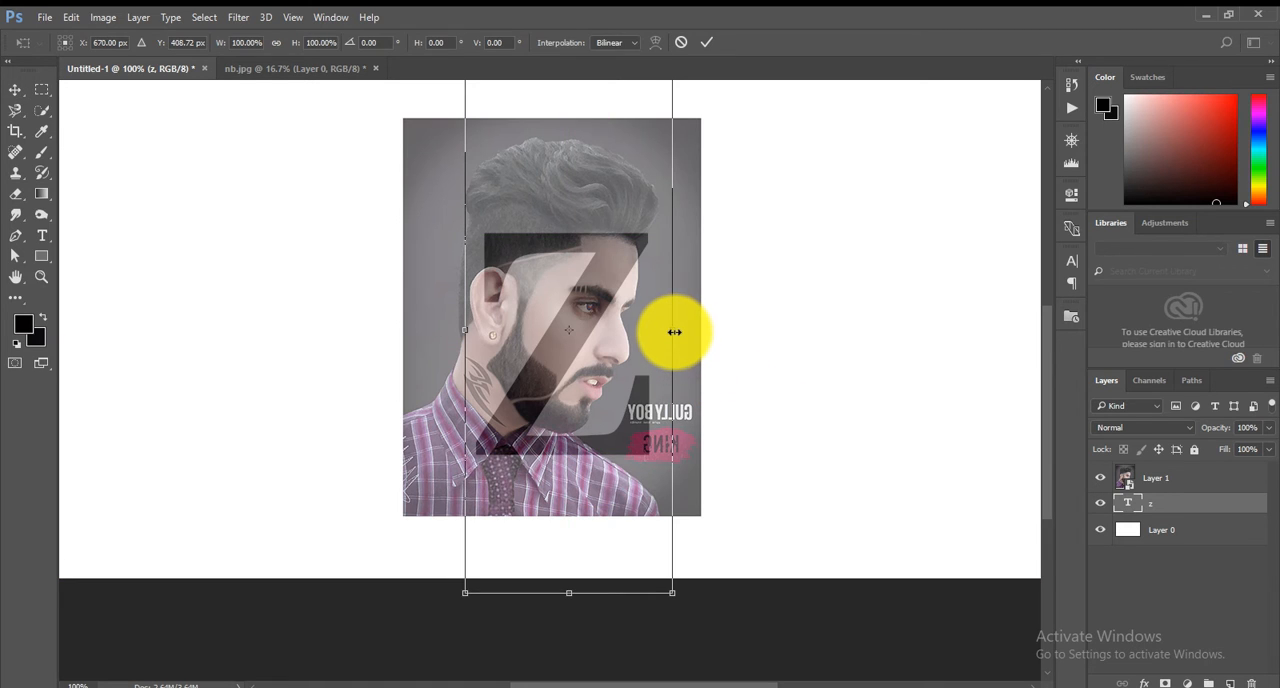
{"action": "left_click_drag", "start_coordinate": [675, 332], "coordinate": [685, 333]}
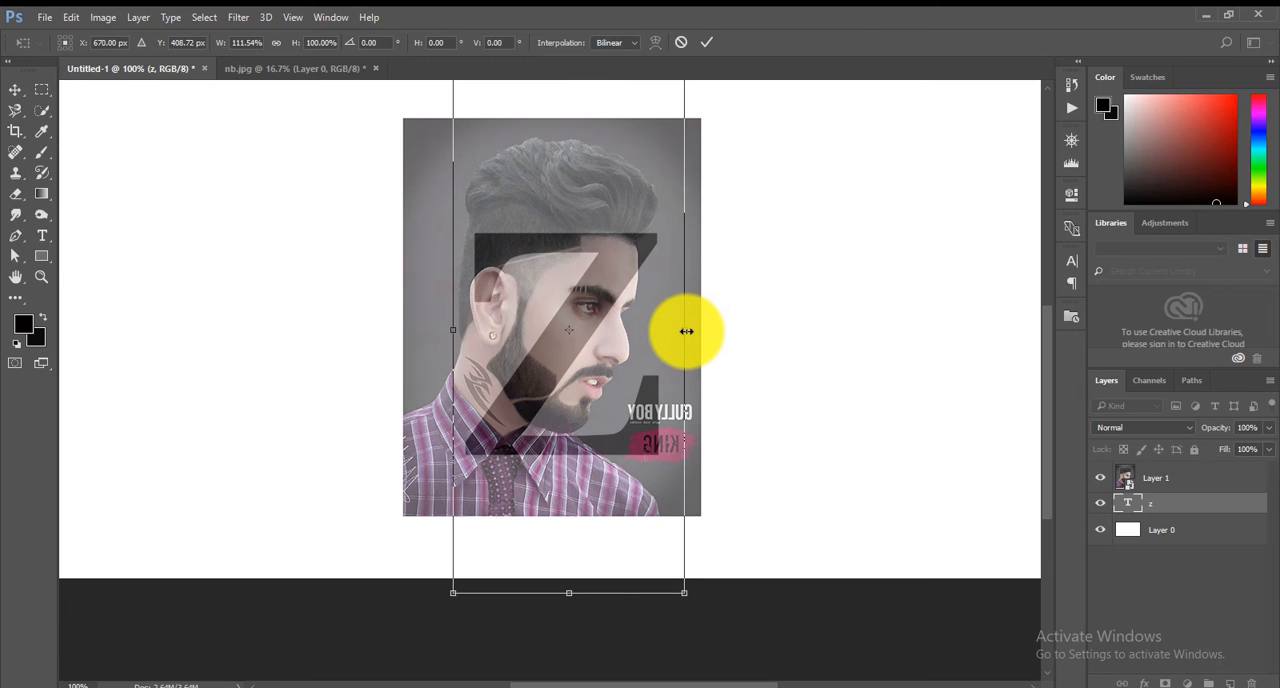
{"action": "left_click_drag", "start_coordinate": [687, 331], "coordinate": [692, 331]}
{"action": "left_click_drag", "start_coordinate": [608, 292], "coordinate": [577, 293]}
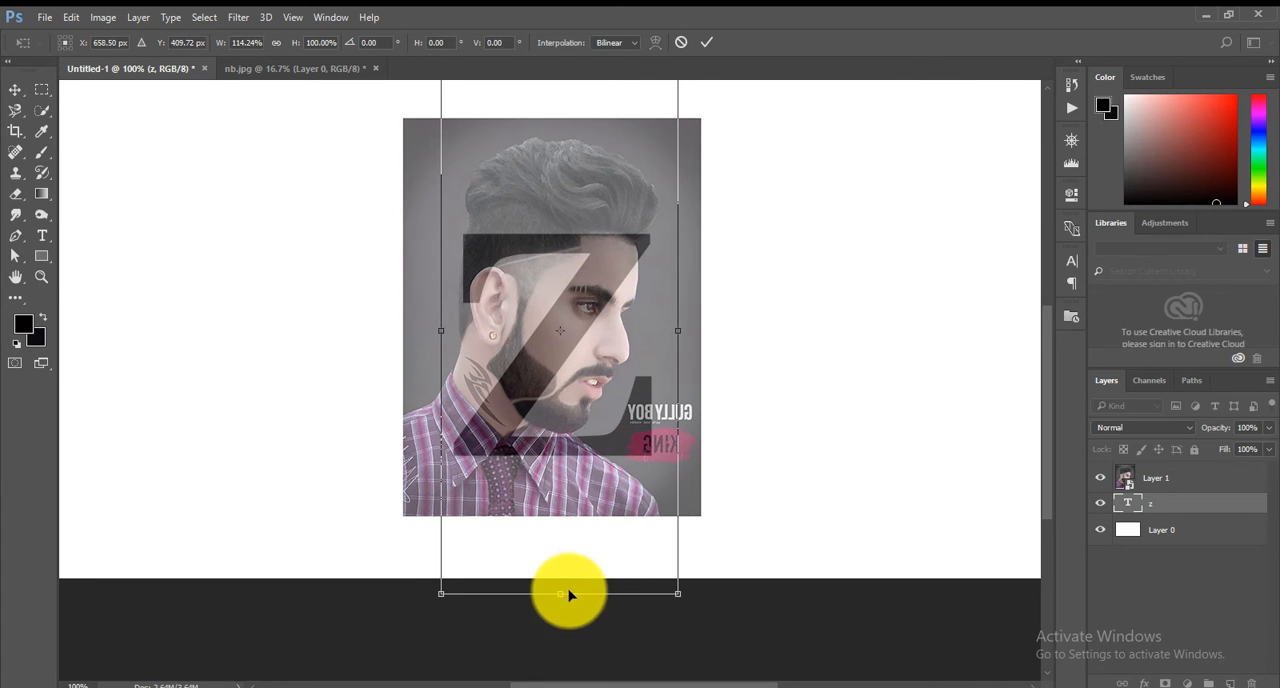
Stretch the letter z to about 103% height and shift it slightly left and up over the face.
{"action": "left_click_drag", "start_coordinate": [560, 594], "coordinate": [558, 608]}
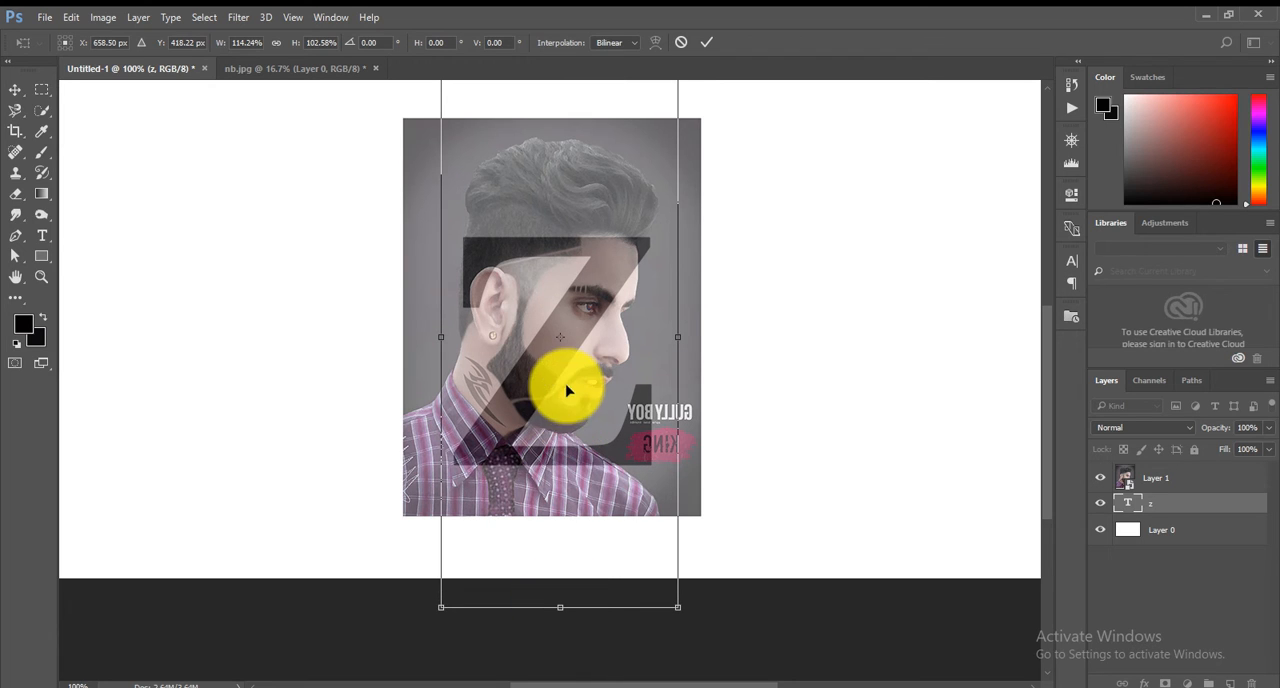
{"action": "left_click_drag", "start_coordinate": [558, 356], "coordinate": [553, 354]}
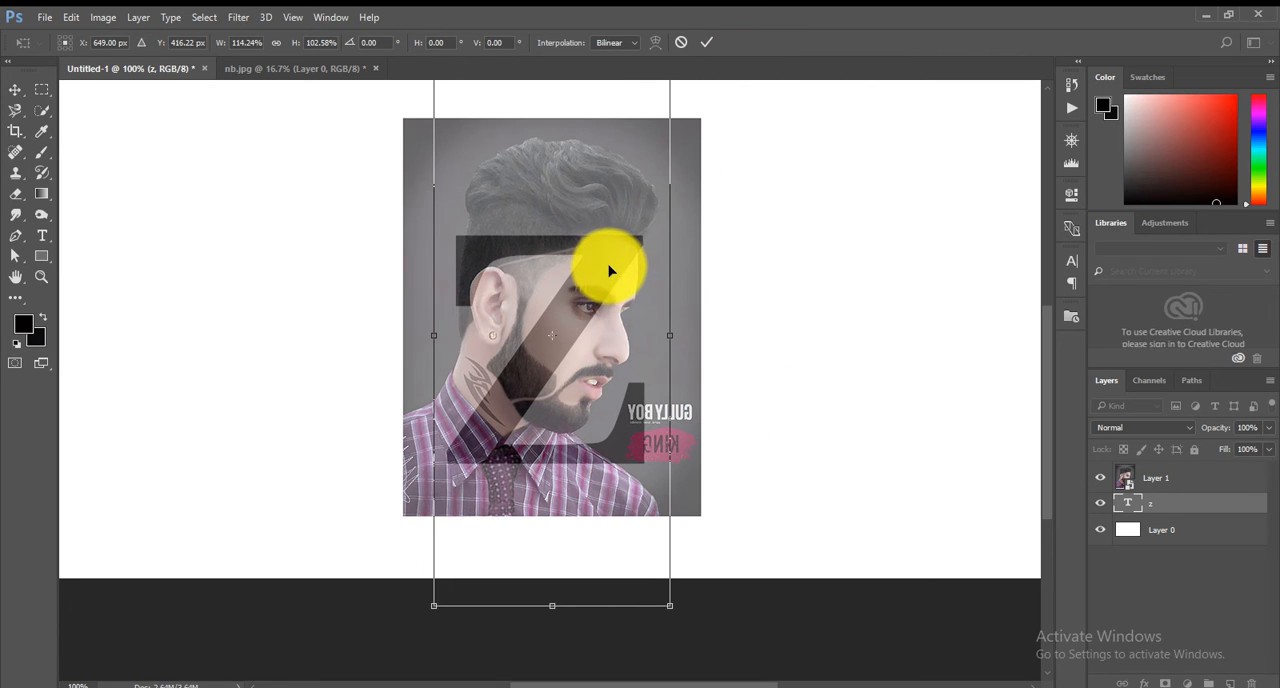
{"action": "left_click_drag", "start_coordinate": [610, 271], "coordinate": [608, 267]}
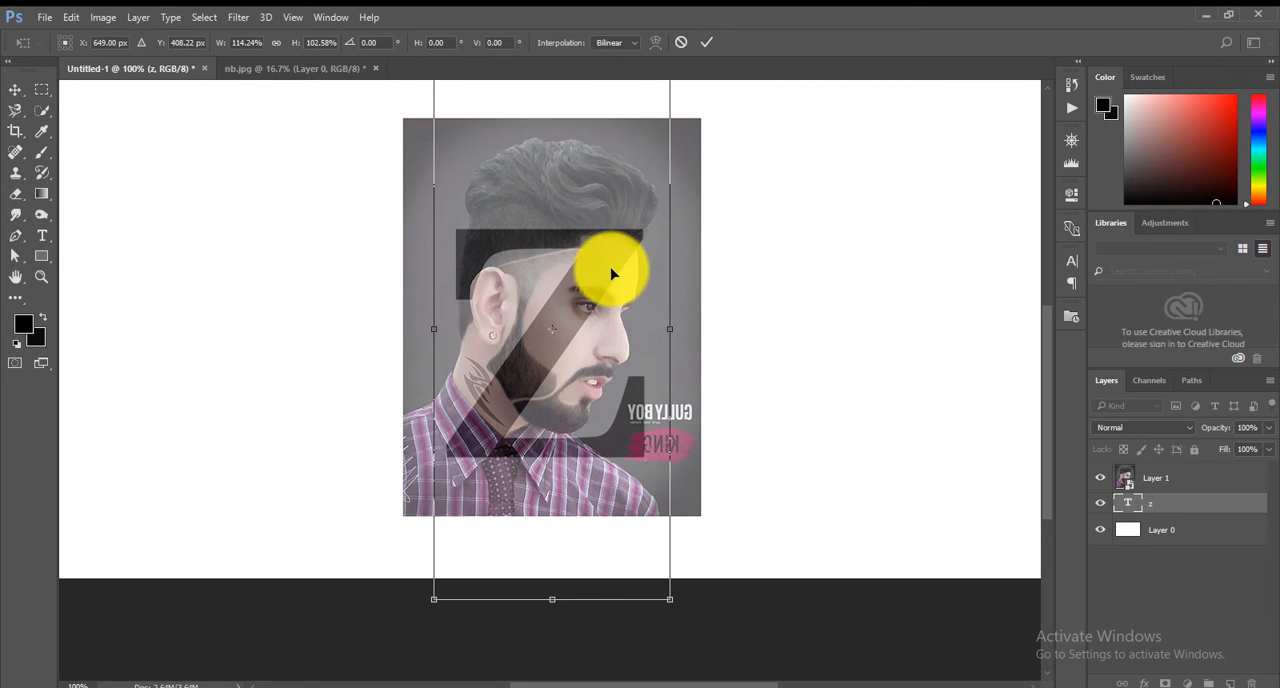
{"action": "left_click_drag", "start_coordinate": [612, 273], "coordinate": [608, 264]}
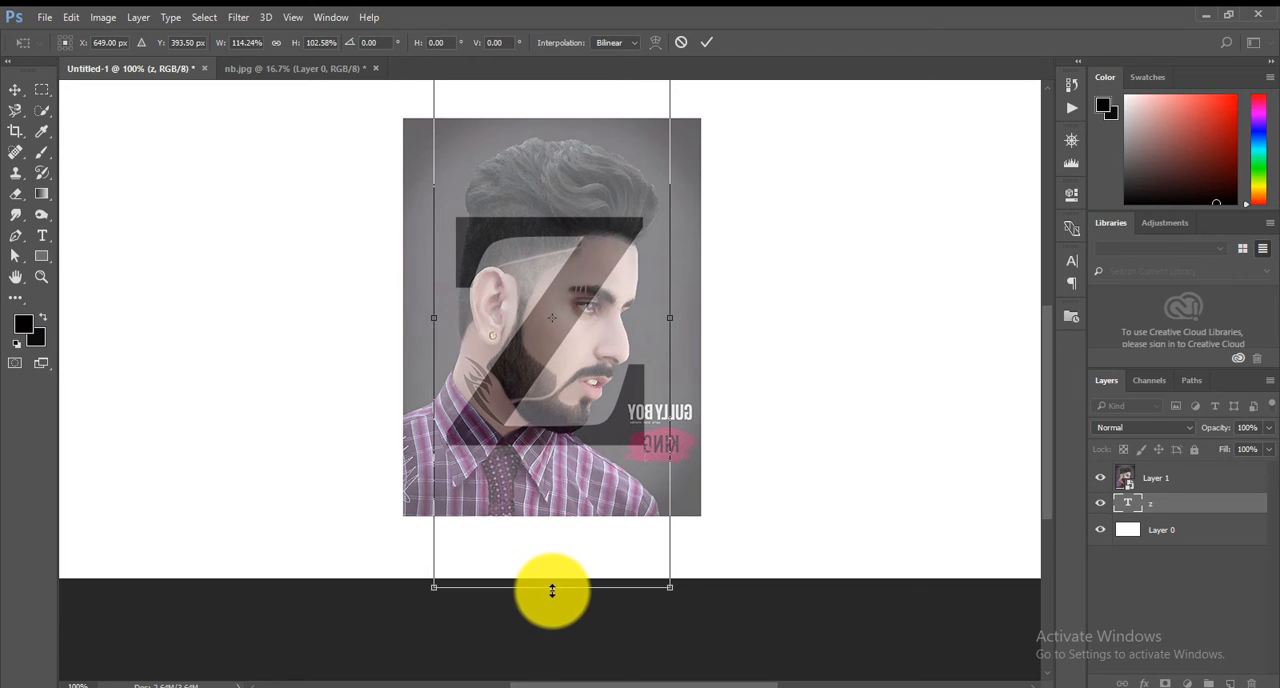
Stretch the letter z to about 118% width and 114% height, reposition it over the head, and apply the transform.
{"action": "left_click_drag", "start_coordinate": [551, 587], "coordinate": [549, 634]}
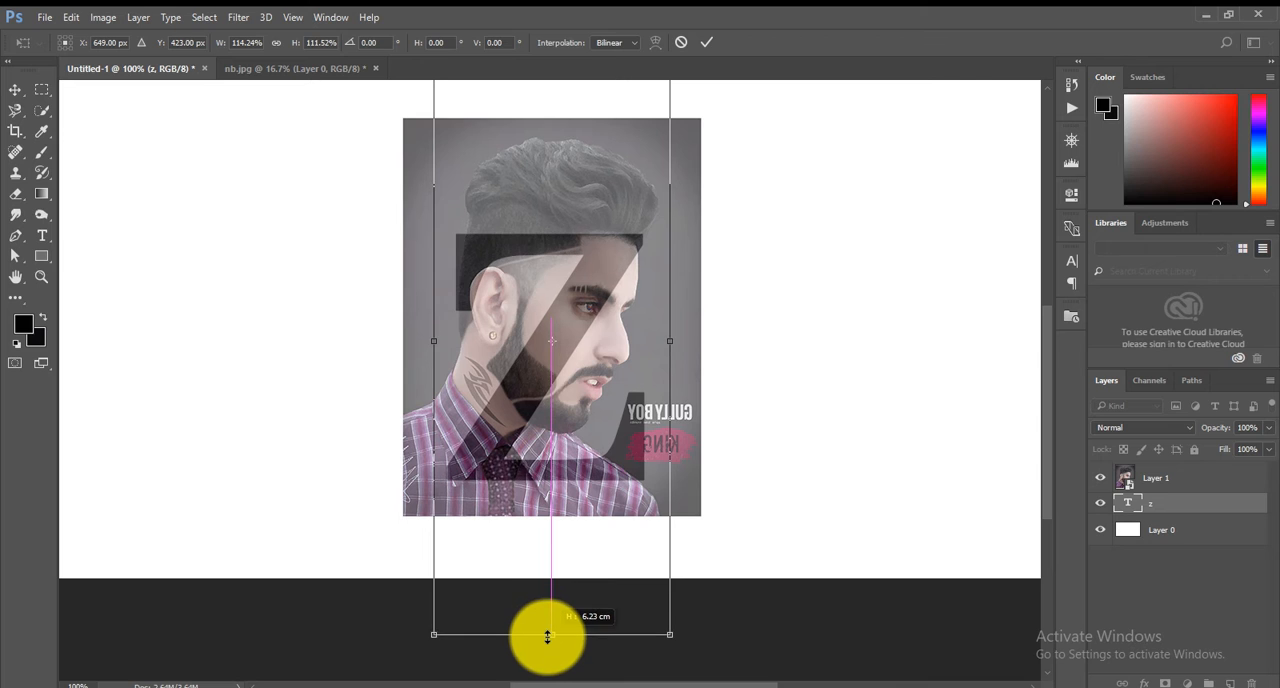
{"action": "left_click_drag", "start_coordinate": [553, 374], "coordinate": [550, 356]}
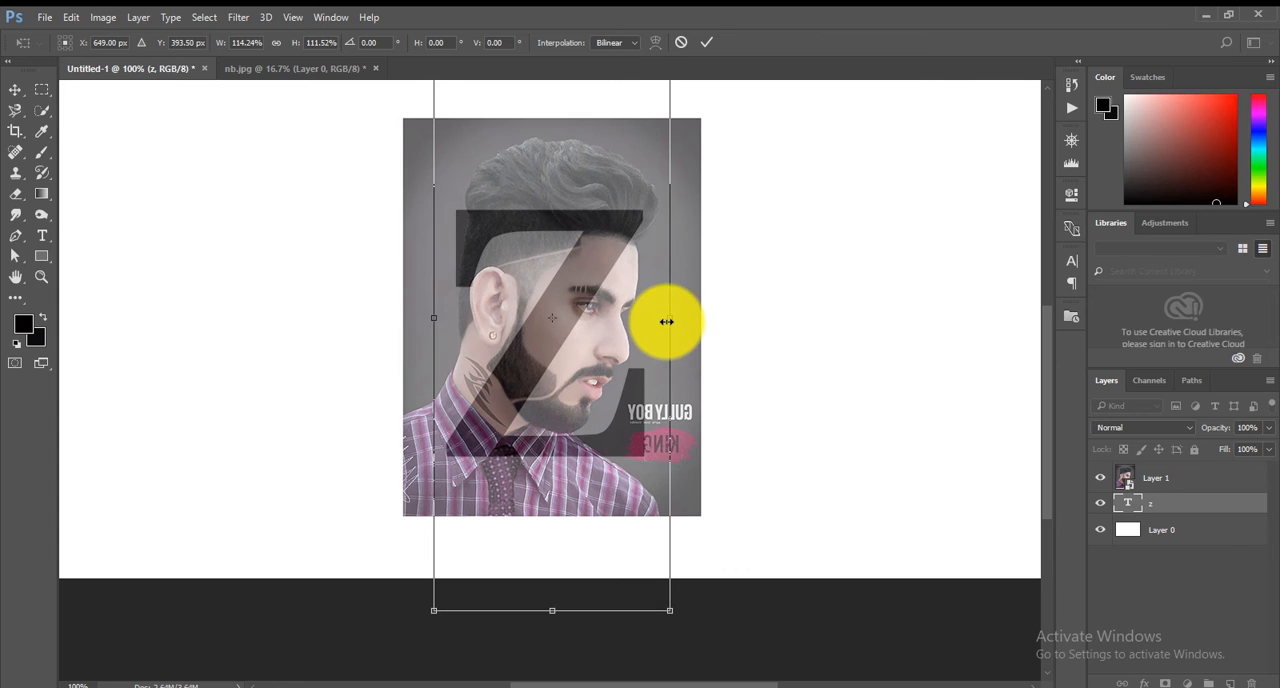
{"action": "left_click_drag", "start_coordinate": [670, 318], "coordinate": [678, 320]}
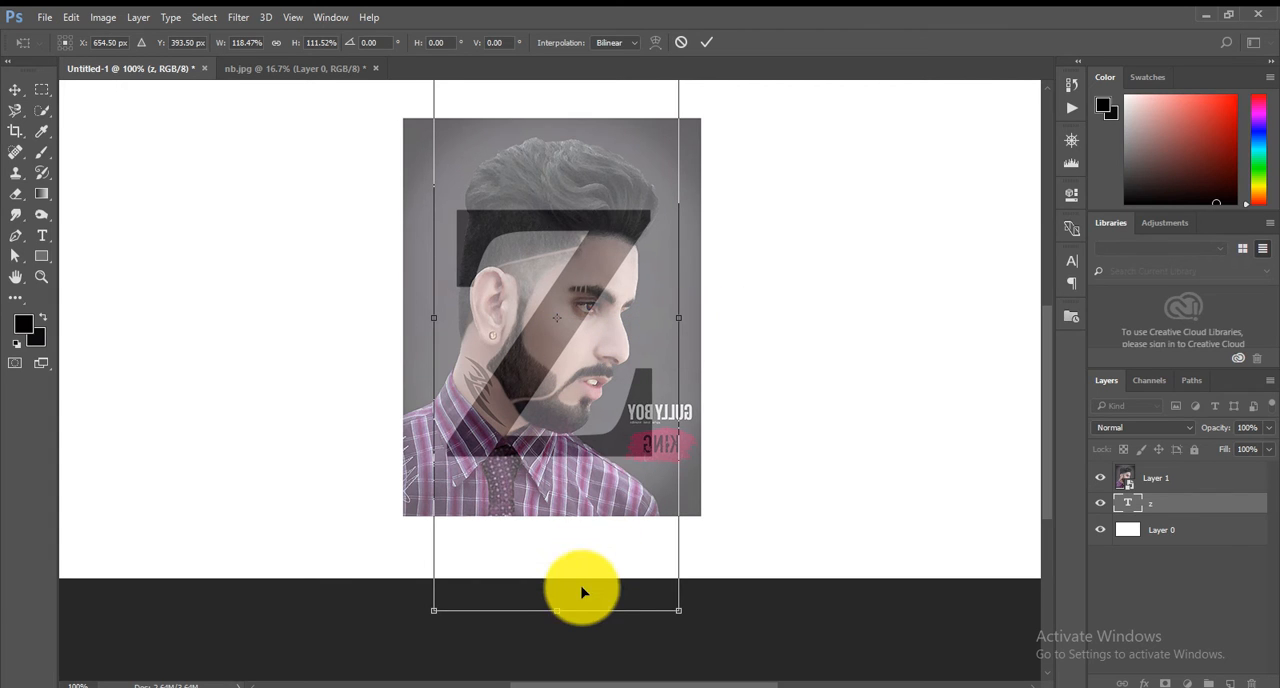
{"action": "left_click_drag", "start_coordinate": [557, 615], "coordinate": [555, 622]}
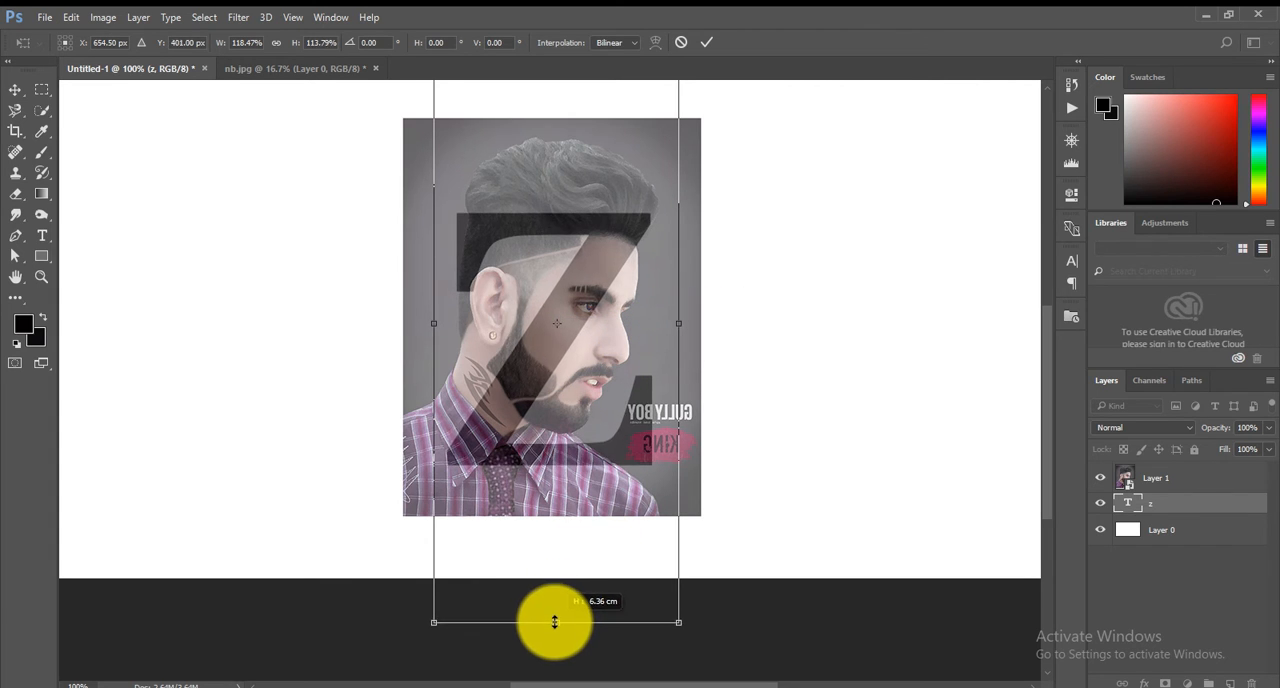
{"action": "left_click_drag", "start_coordinate": [573, 317], "coordinate": [568, 311]}
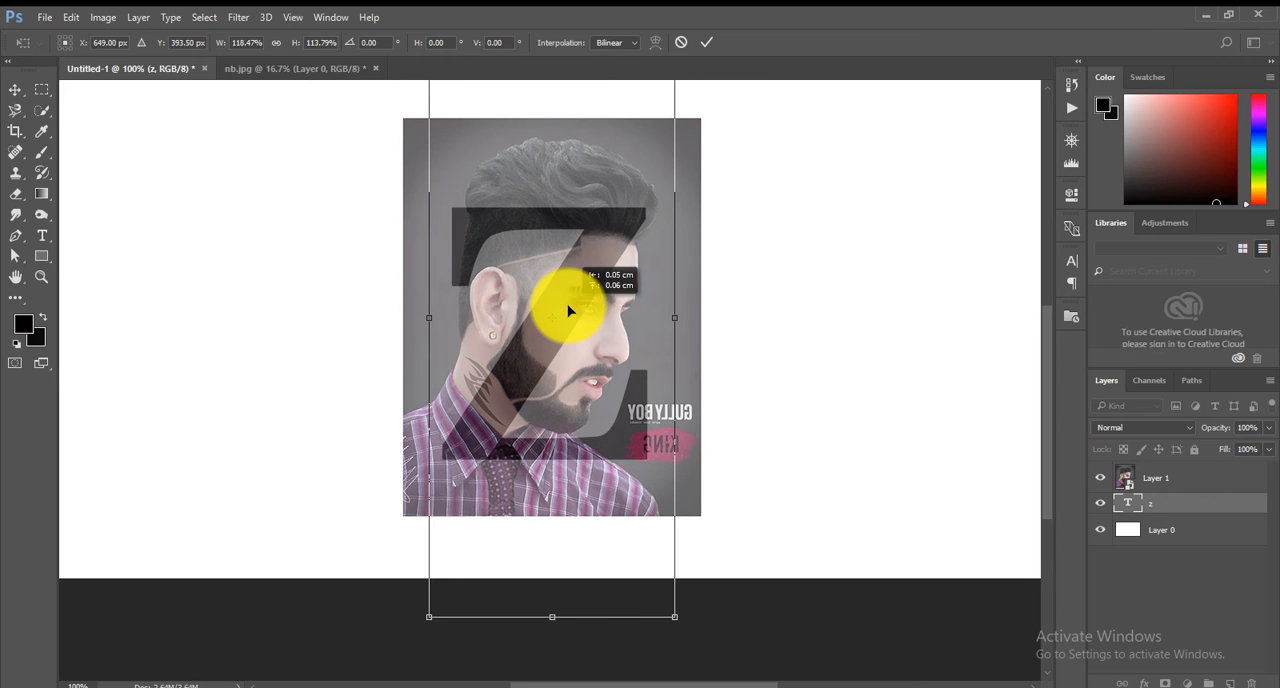
{"action": "left_click", "coordinate": [706, 44]}
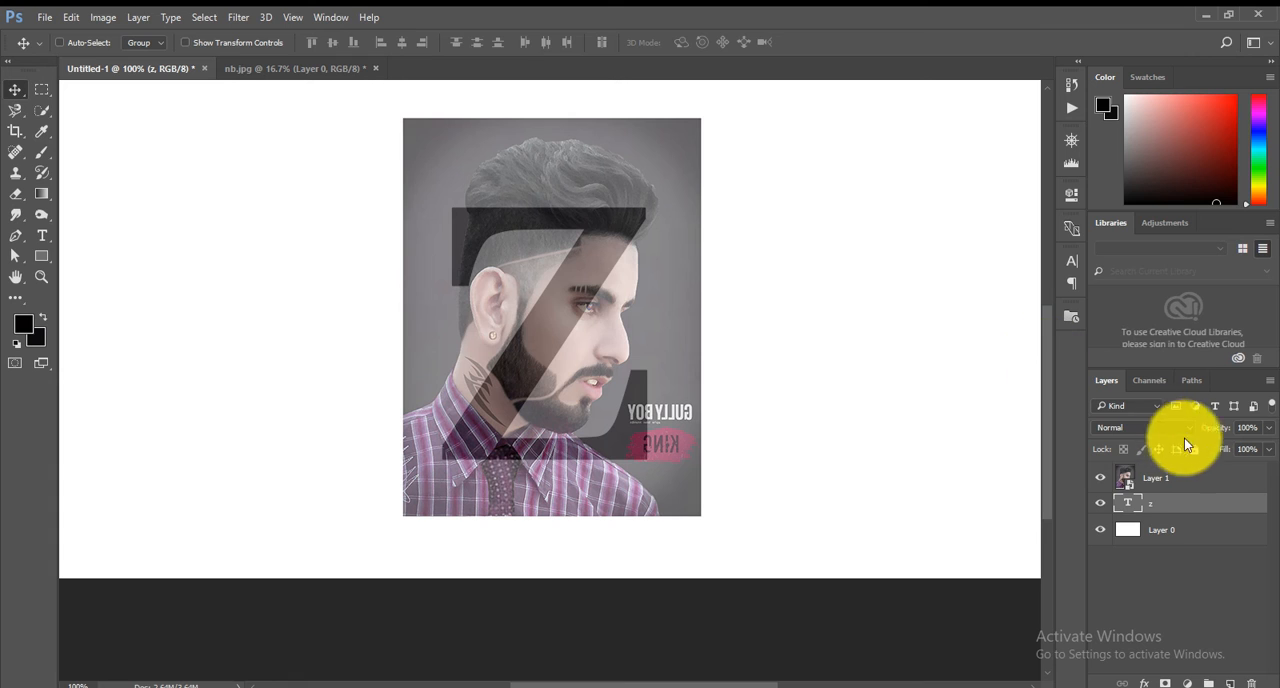
Restore the portrait layer's opacity to 100% and clip it to the z text layer.
{"action": "left_click", "coordinate": [1209, 483]}
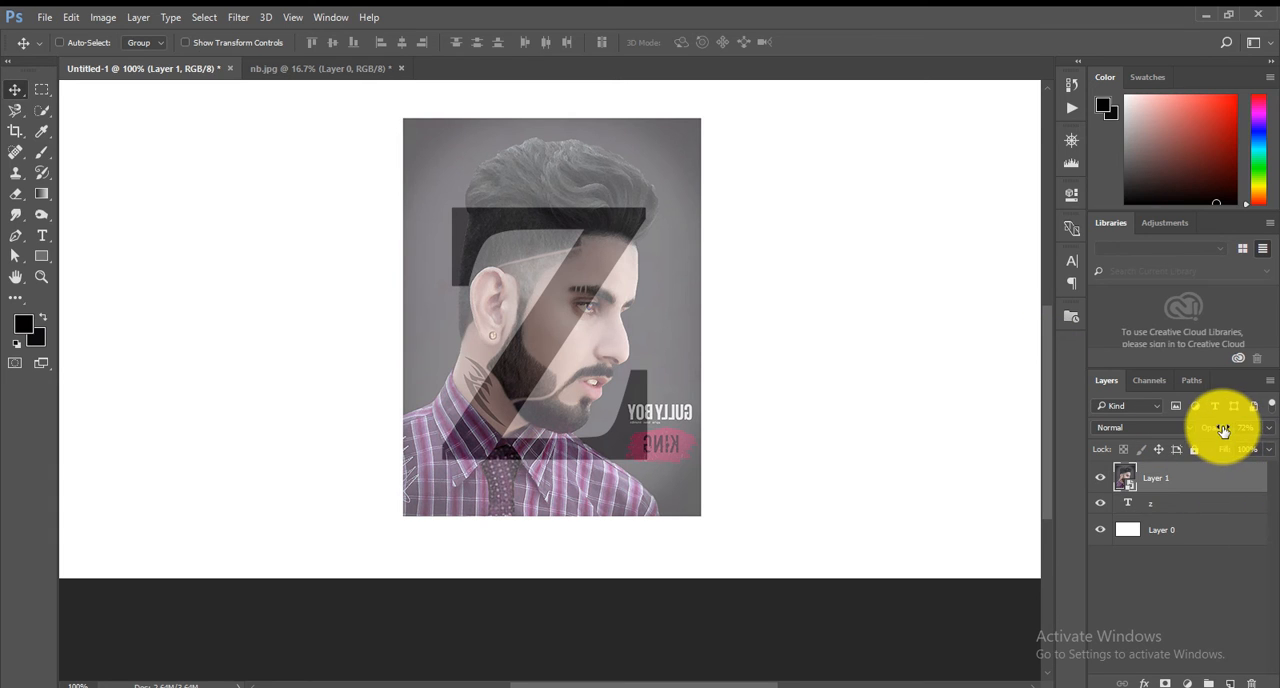
{"action": "left_click_drag", "start_coordinate": [1223, 432], "coordinate": [1268, 428]}
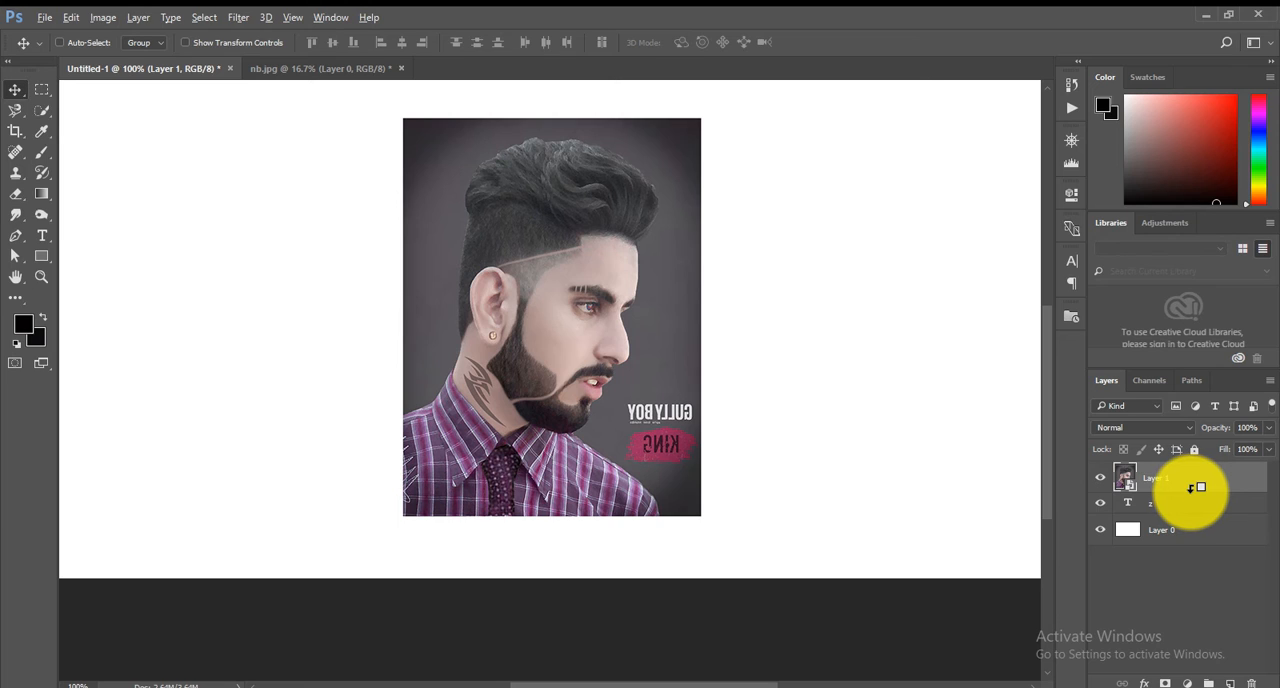
{"action": "left_click", "coordinate": [1193, 488], "text": "alt"}
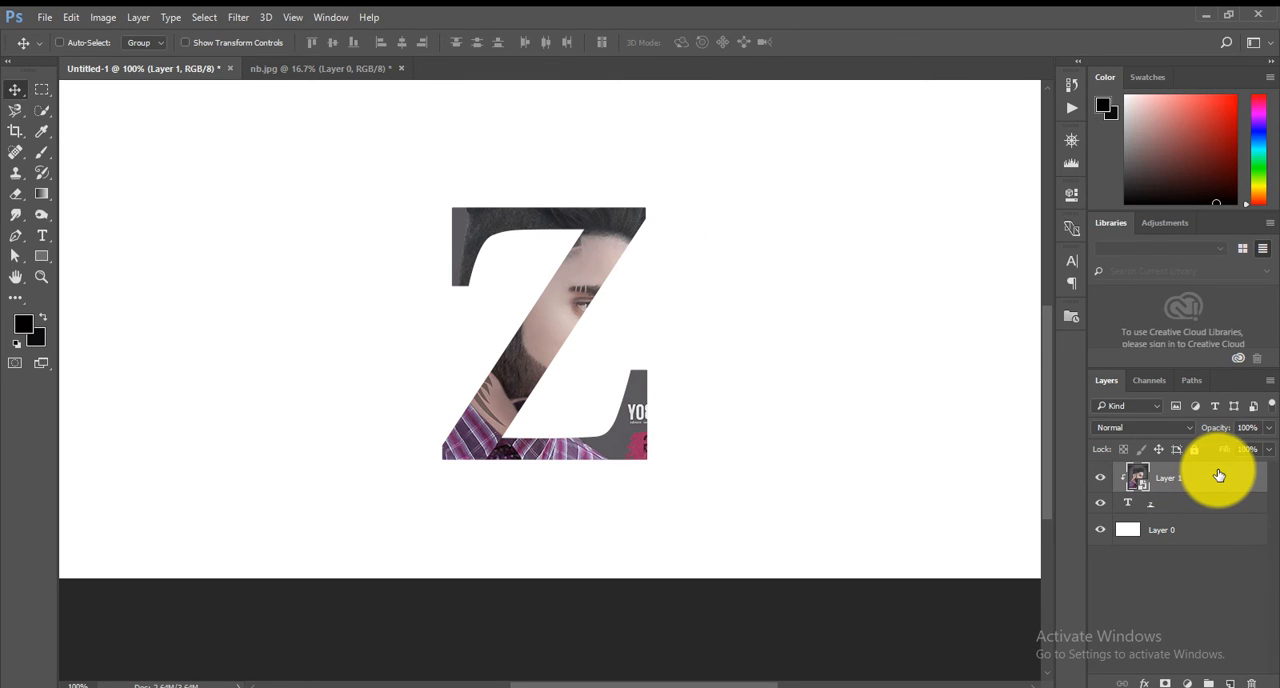
Duplicate the clipped portrait layer, release the copy from the clipping mask, and lower its opacity to 68%.
{"action": "left_click_drag", "start_coordinate": [1219, 475], "coordinate": [1232, 682]}
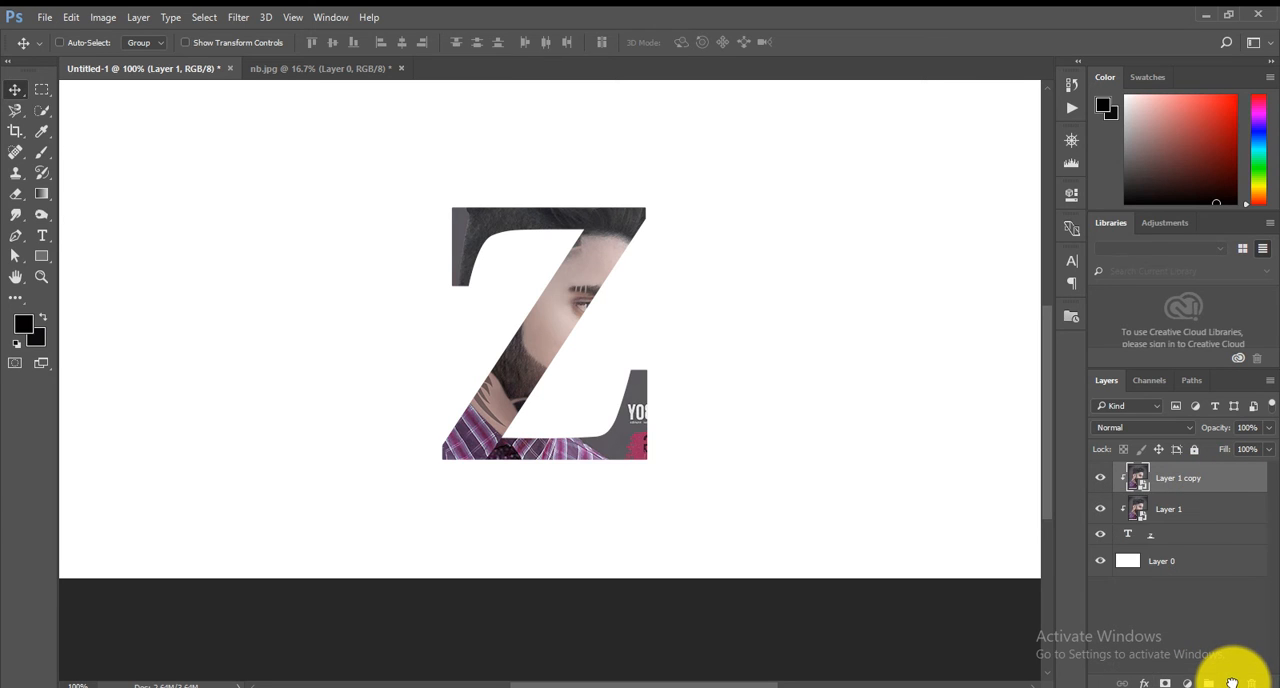
{"action": "left_click", "coordinate": [1185, 485], "text": "alt"}
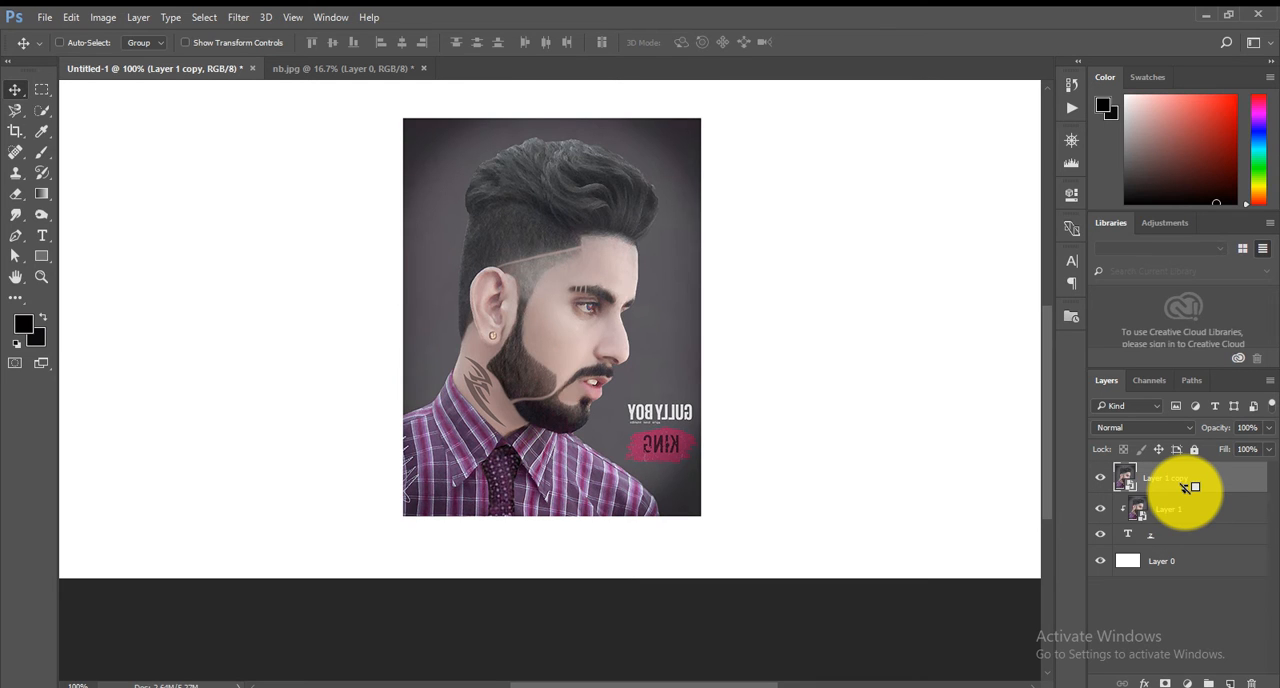
{"action": "left_click_drag", "start_coordinate": [1224, 432], "coordinate": [1202, 430]}
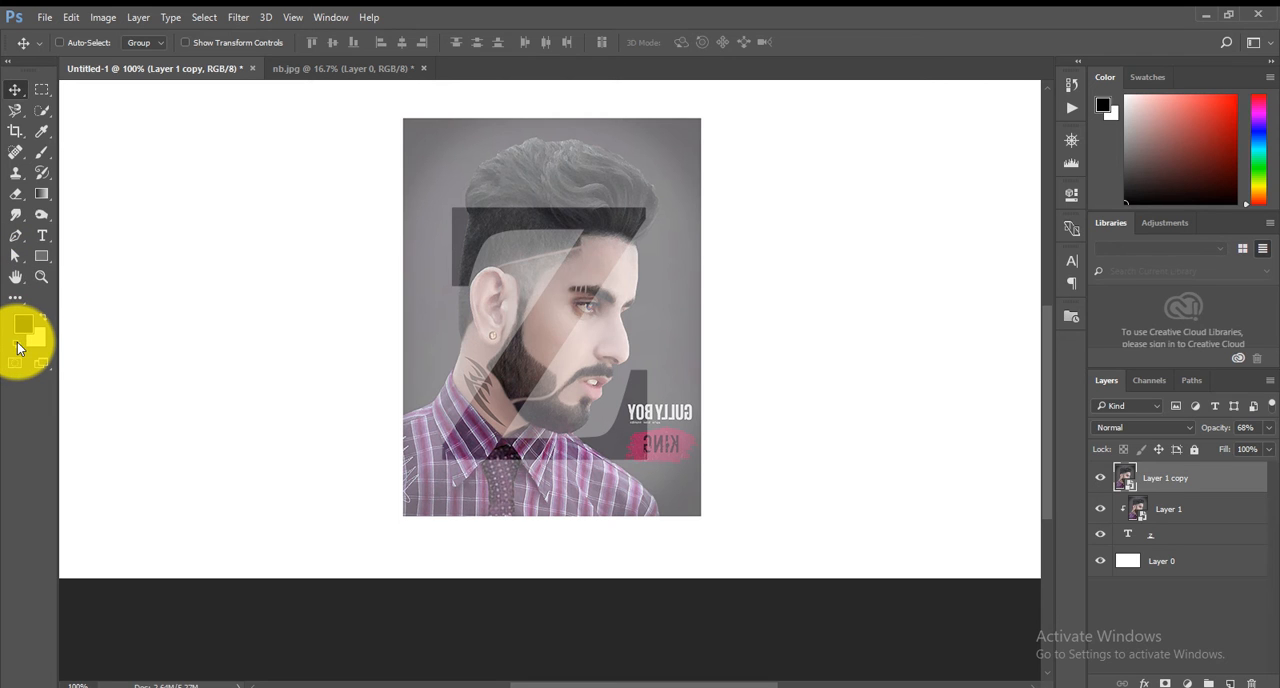
Select the face with the Magnetic Lasso, tracing the profile, across the hair above the z, and back along the ear and jaw.
{"action": "left_click", "coordinate": [41, 278]}
{"action": "left_click", "coordinate": [571, 356]}
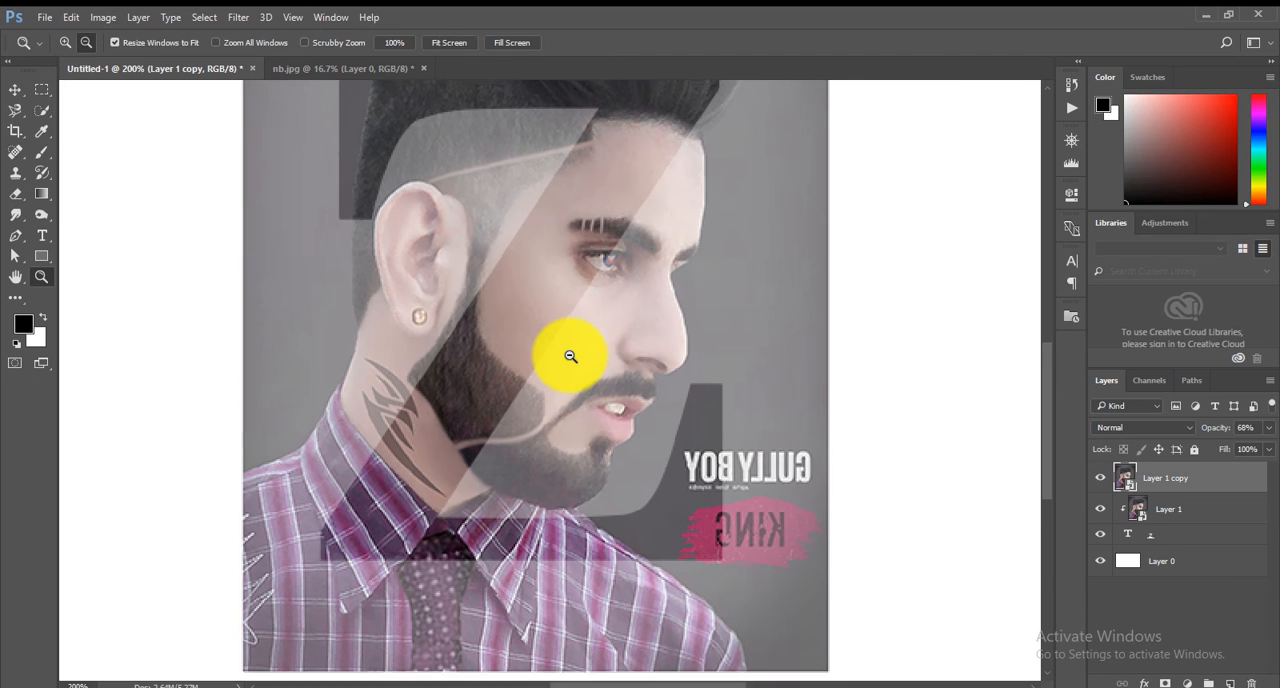
{"action": "left_click", "coordinate": [571, 356], "text": "alt"}
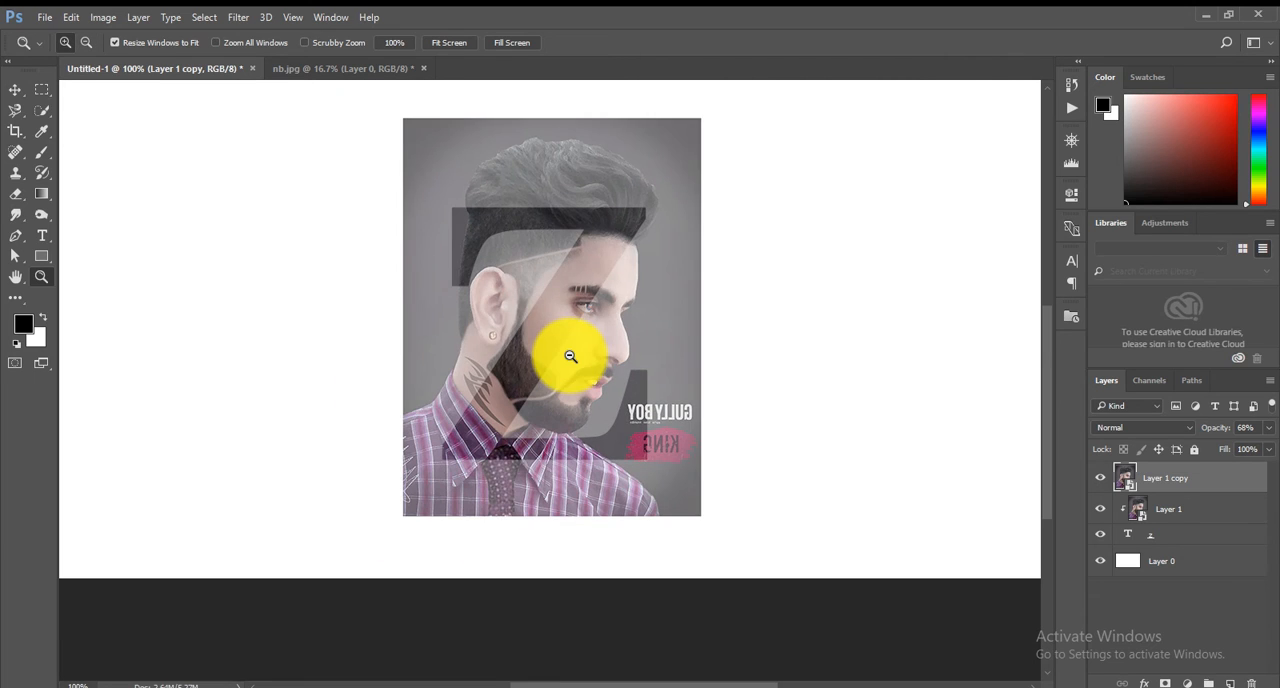
{"action": "left_click", "coordinate": [15, 111]}
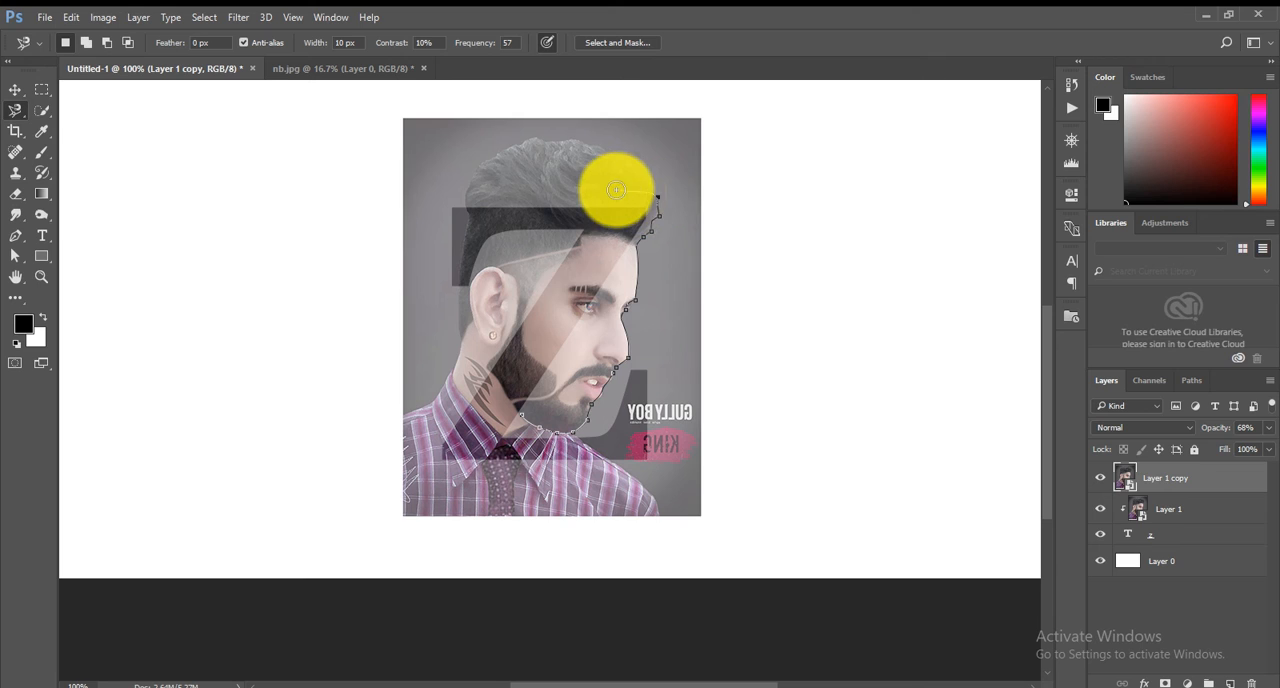
{"action": "left_click", "coordinate": [442, 194]}
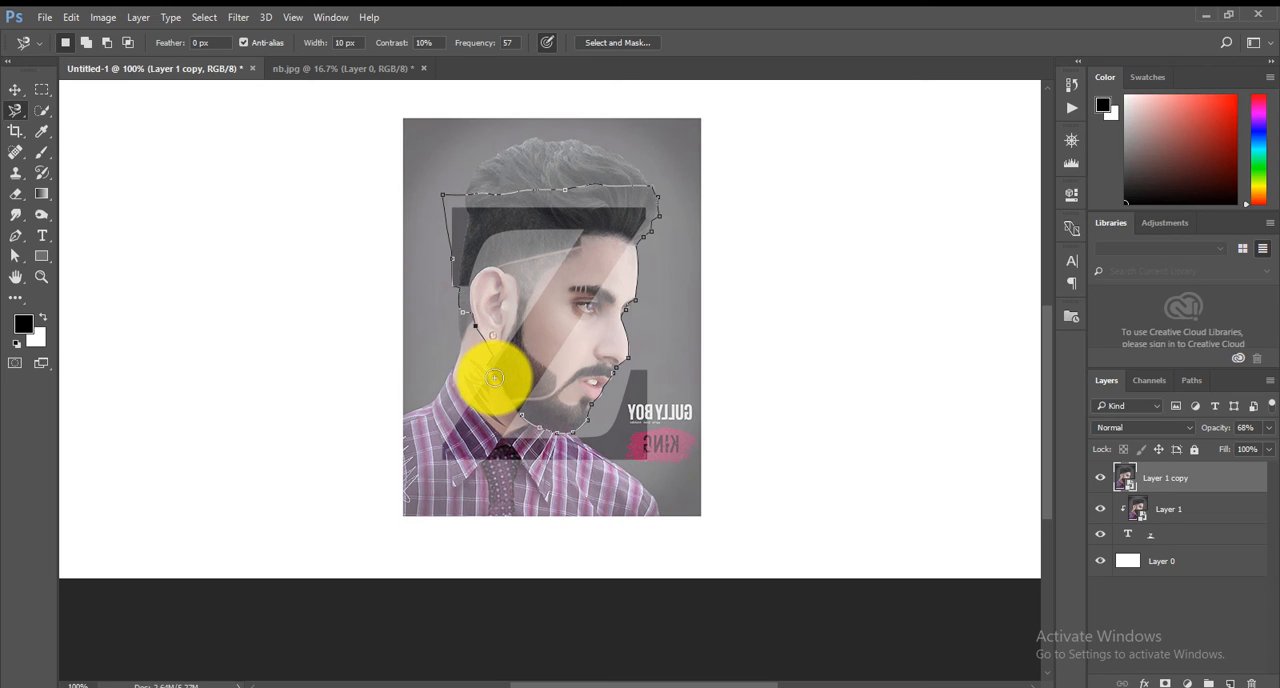
{"action": "double_click", "coordinate": [530, 423]}
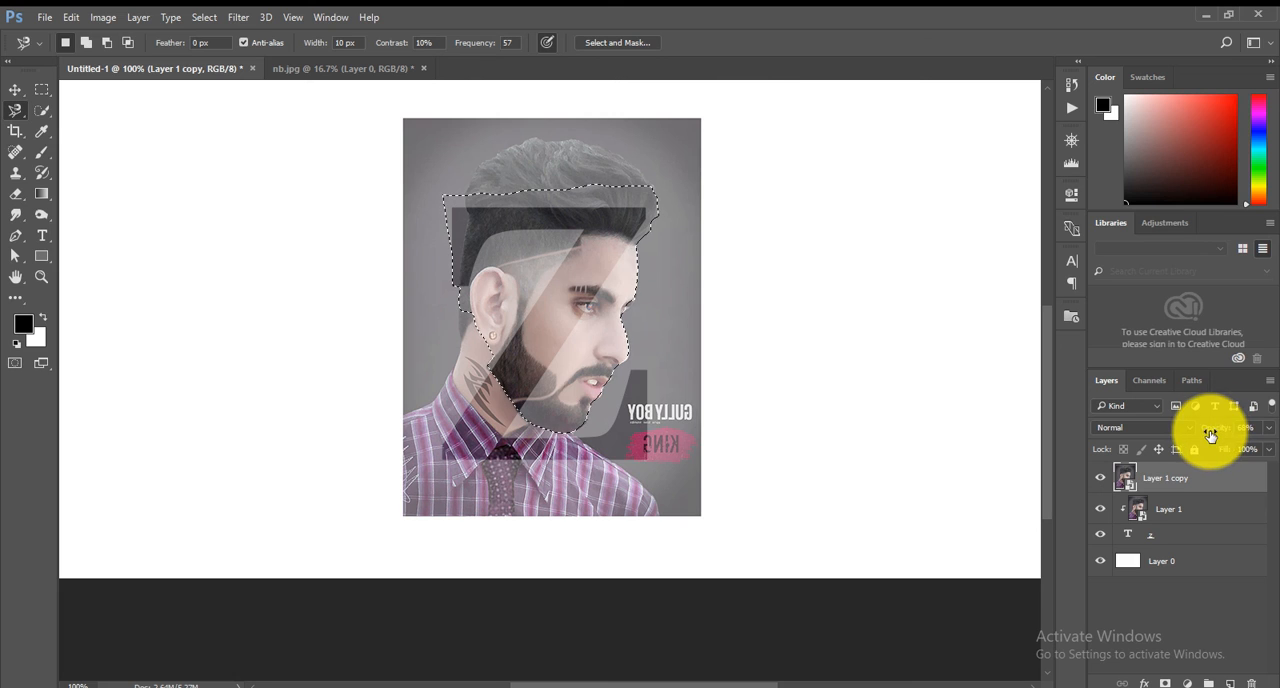
Restore Layer 1 copy's opacity to 100% and add a layer mask from the face selection.
{"action": "left_click_drag", "start_coordinate": [1240, 430], "coordinate": [1260, 428]}
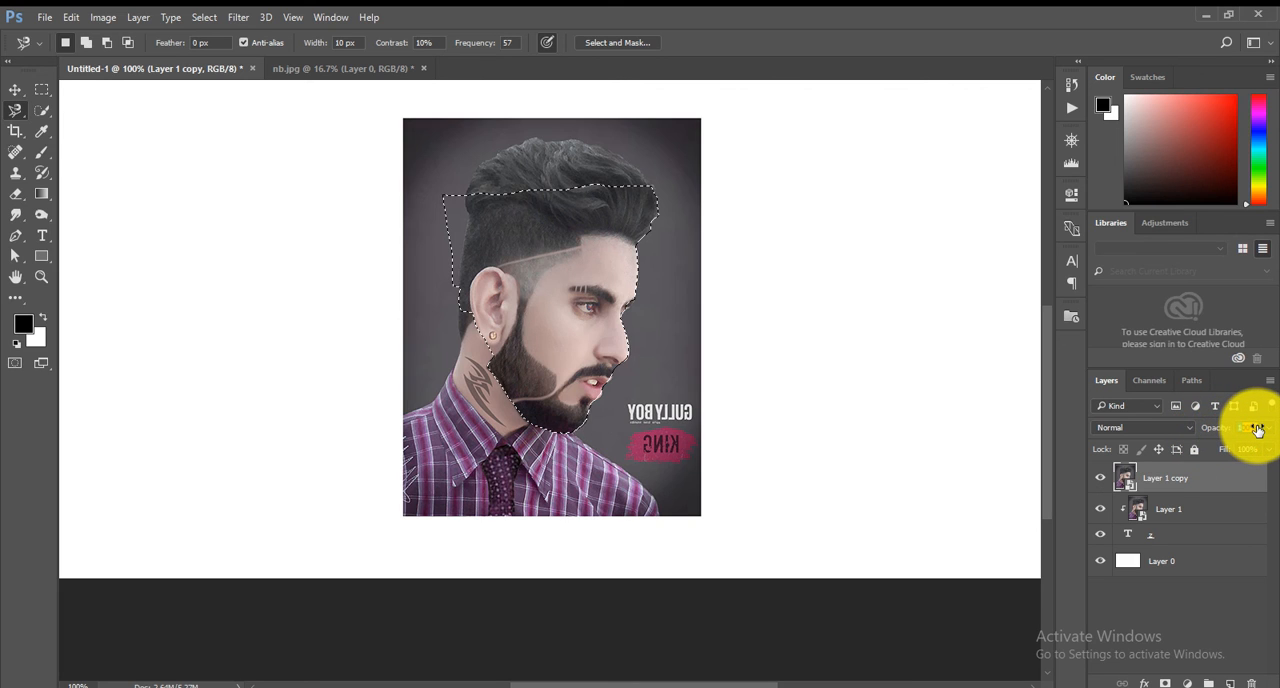
{"action": "left_click", "coordinate": [1165, 683]}
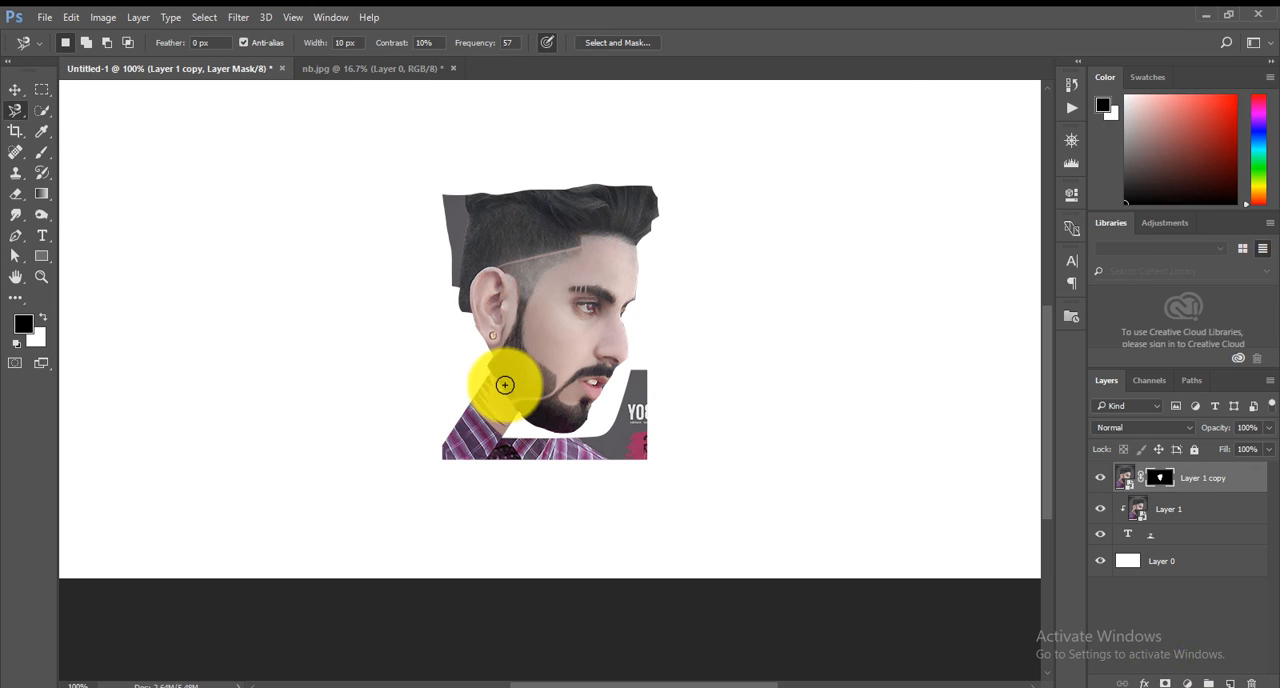
Paint black on Layer 1 copy's mask to hide the hair above the z and the ear area behind its diagonal stroke.
{"action": "left_click", "coordinate": [41, 152]}
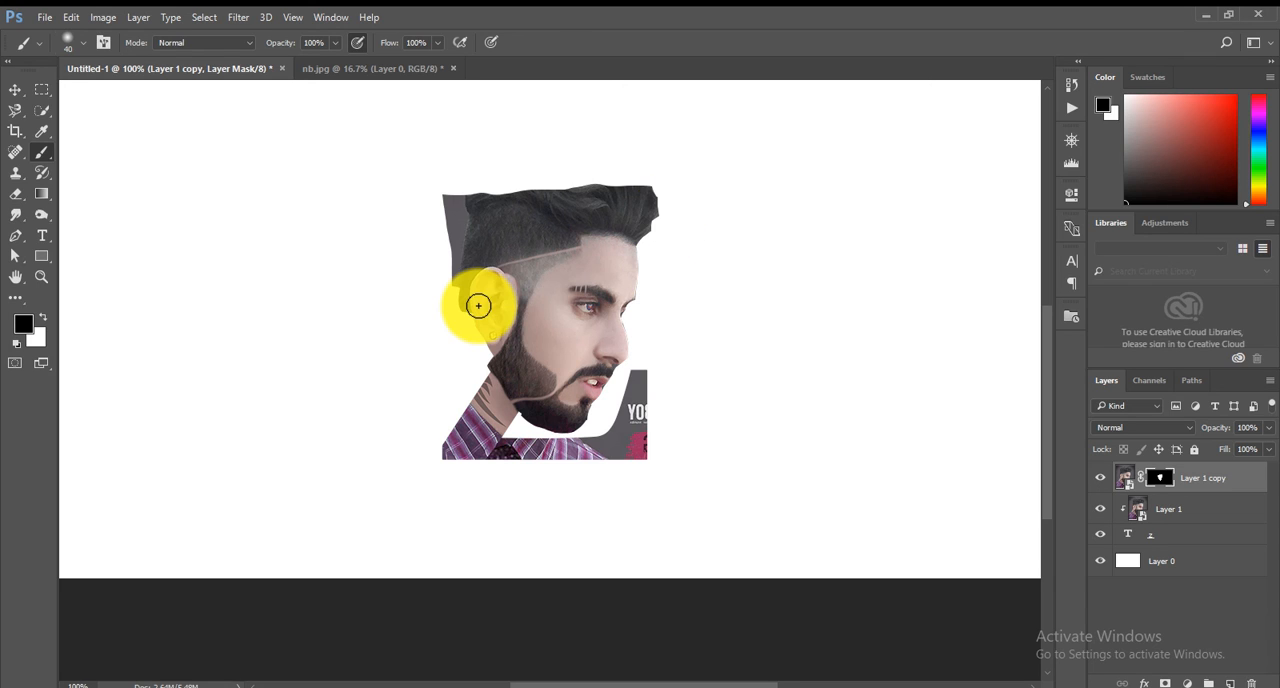
{"action": "key", "text": "ctrl+z"}
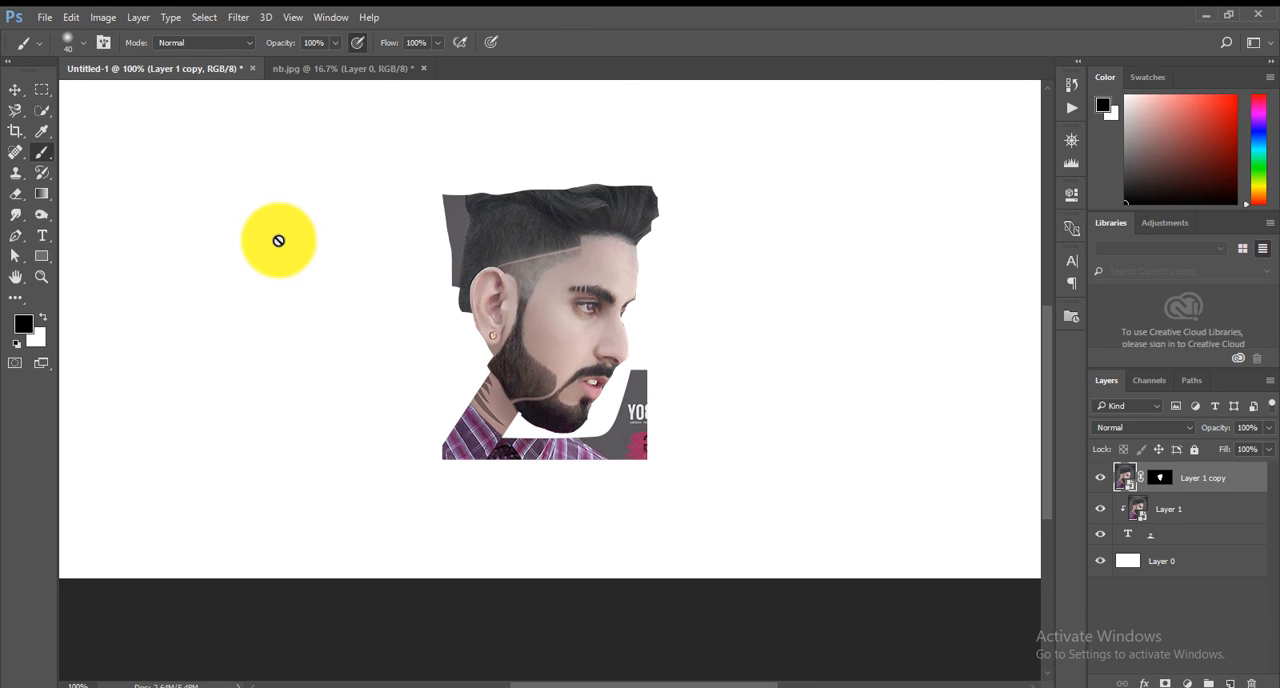
{"action": "left_click", "coordinate": [1161, 479]}
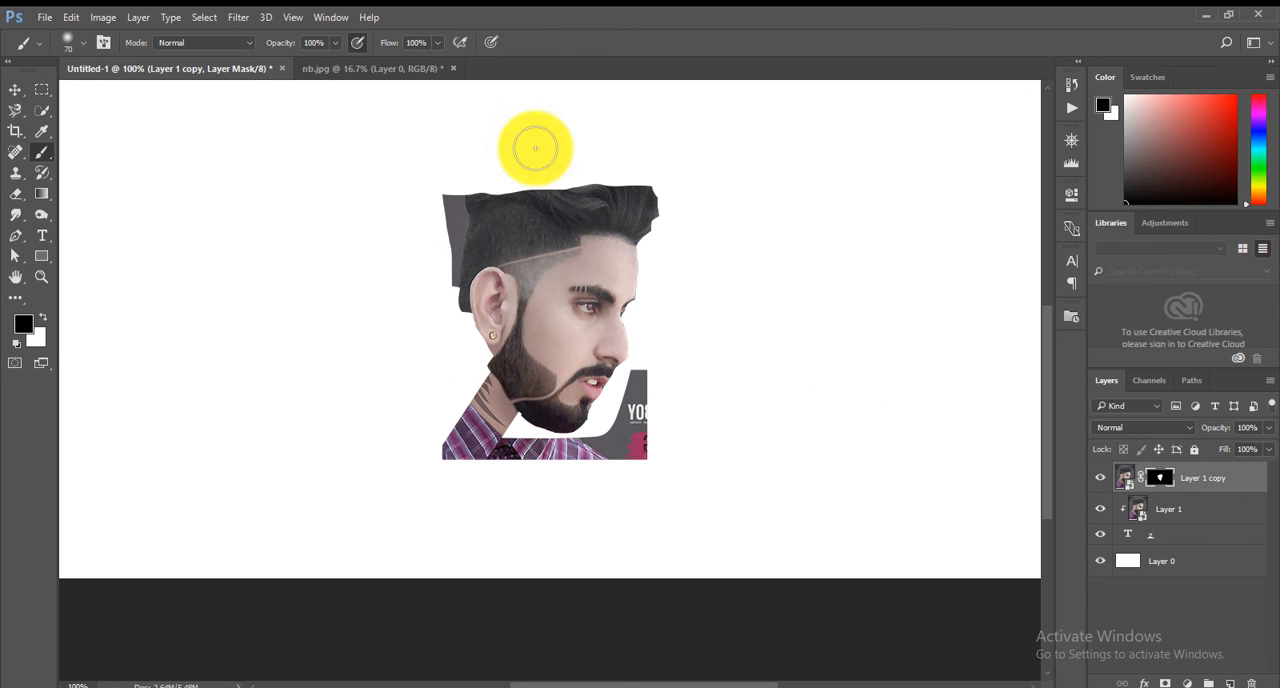
{"action": "mouse_move", "coordinate": [471, 223]}
{"action": "left_mouse_down"}
{"action": "mouse_move", "coordinate": [451, 258]}
{"action": "mouse_move", "coordinate": [464, 203]}
{"action": "mouse_move", "coordinate": [462, 287]}
{"action": "mouse_move", "coordinate": [534, 157]}
{"action": "mouse_move", "coordinate": [449, 331]}
{"action": "mouse_move", "coordinate": [572, 201]}
{"action": "mouse_move", "coordinate": [634, 157]}
{"action": "mouse_move", "coordinate": [512, 188]}
{"action": "mouse_move", "coordinate": [405, 191]}
{"action": "mouse_move", "coordinate": [680, 168]}
{"action": "mouse_move", "coordinate": [603, 180]}
{"action": "mouse_move", "coordinate": [662, 174]}
{"action": "mouse_move", "coordinate": [680, 218]}
{"action": "mouse_move", "coordinate": [677, 173]}
{"action": "mouse_move", "coordinate": [560, 178]}
{"action": "mouse_move", "coordinate": [617, 177]}
{"action": "mouse_move", "coordinate": [523, 199]}
{"action": "mouse_move", "coordinate": [457, 359]}
{"action": "mouse_move", "coordinate": [489, 302]}
{"action": "mouse_move", "coordinate": [568, 221]}
{"action": "mouse_move", "coordinate": [464, 389]}
{"action": "mouse_move", "coordinate": [579, 178]}
{"action": "mouse_move", "coordinate": [674, 191]}
{"action": "mouse_move", "coordinate": [680, 218]}
{"action": "mouse_move", "coordinate": [655, 186]}
{"action": "mouse_move", "coordinate": [533, 204]}
{"action": "mouse_move", "coordinate": [666, 194]}
{"action": "mouse_move", "coordinate": [449, 217]}
{"action": "mouse_move", "coordinate": [443, 349]}
{"action": "mouse_move", "coordinate": [500, 194]}
{"action": "mouse_move", "coordinate": [623, 166]}
{"action": "mouse_move", "coordinate": [669, 213]}
{"action": "left_mouse_up"}
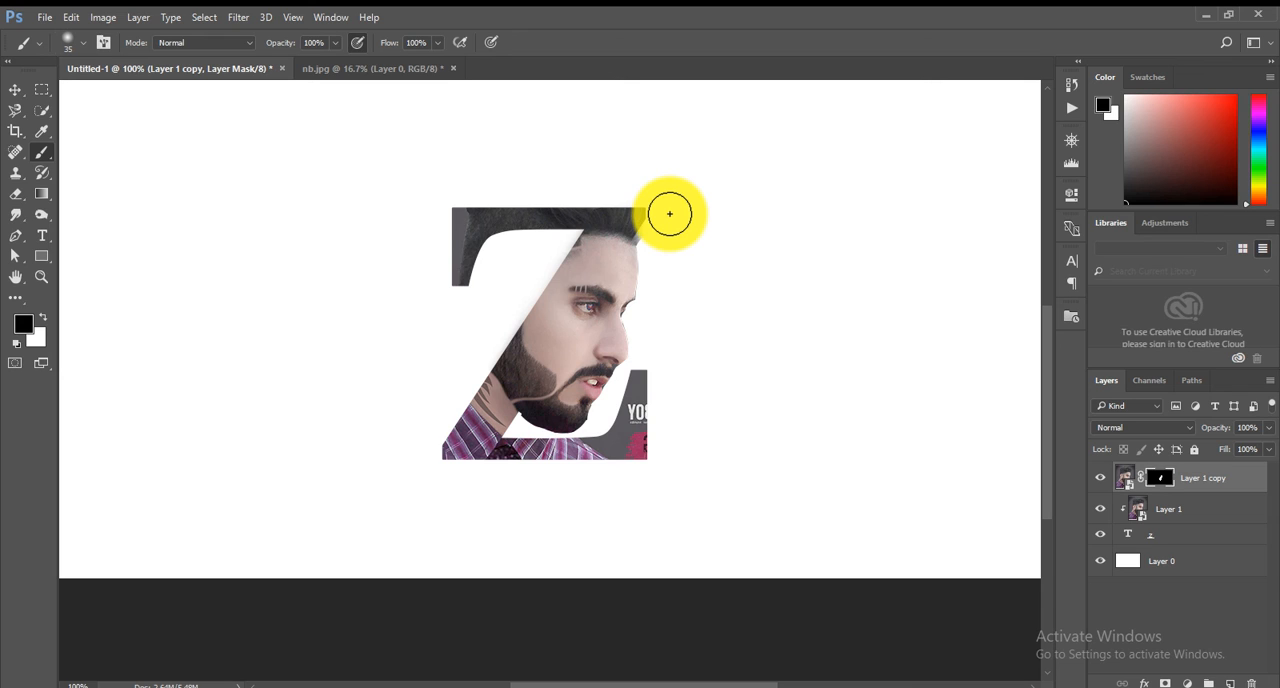
{"action": "left_click_drag", "start_coordinate": [669, 213], "coordinate": [653, 241]}
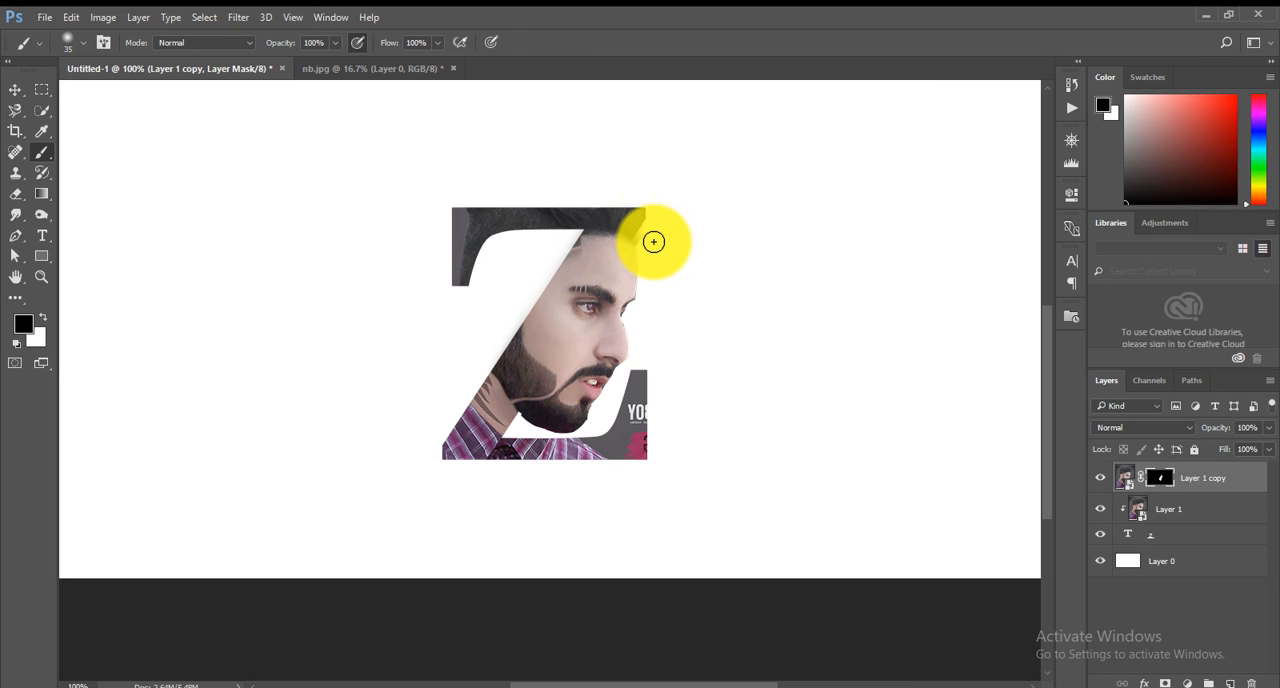
Paint the front hair tuft back in with white on the mask and trim its outer edge with a 9 px black brush.
{"action": "left_click", "coordinate": [42, 317]}
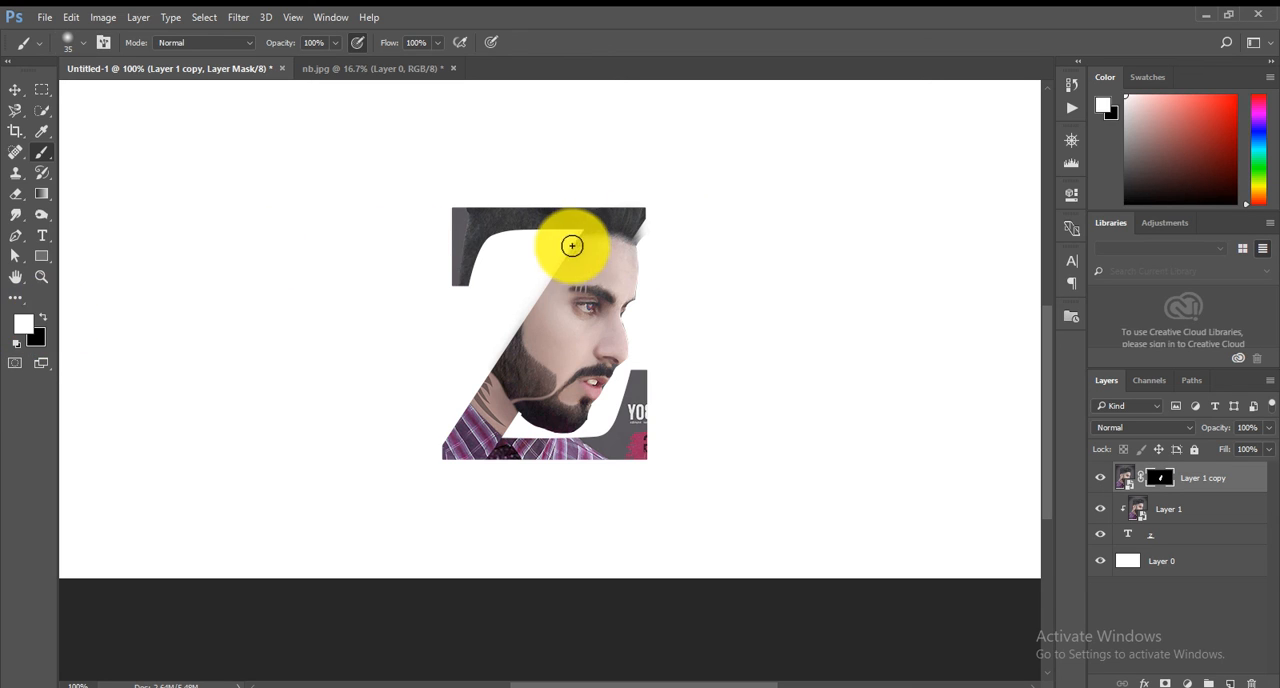
{"action": "scroll", "coordinate": [640, 260], "scroll_direction": "up", "scroll_amount": 1}
{"action": "key", "text": "x"}
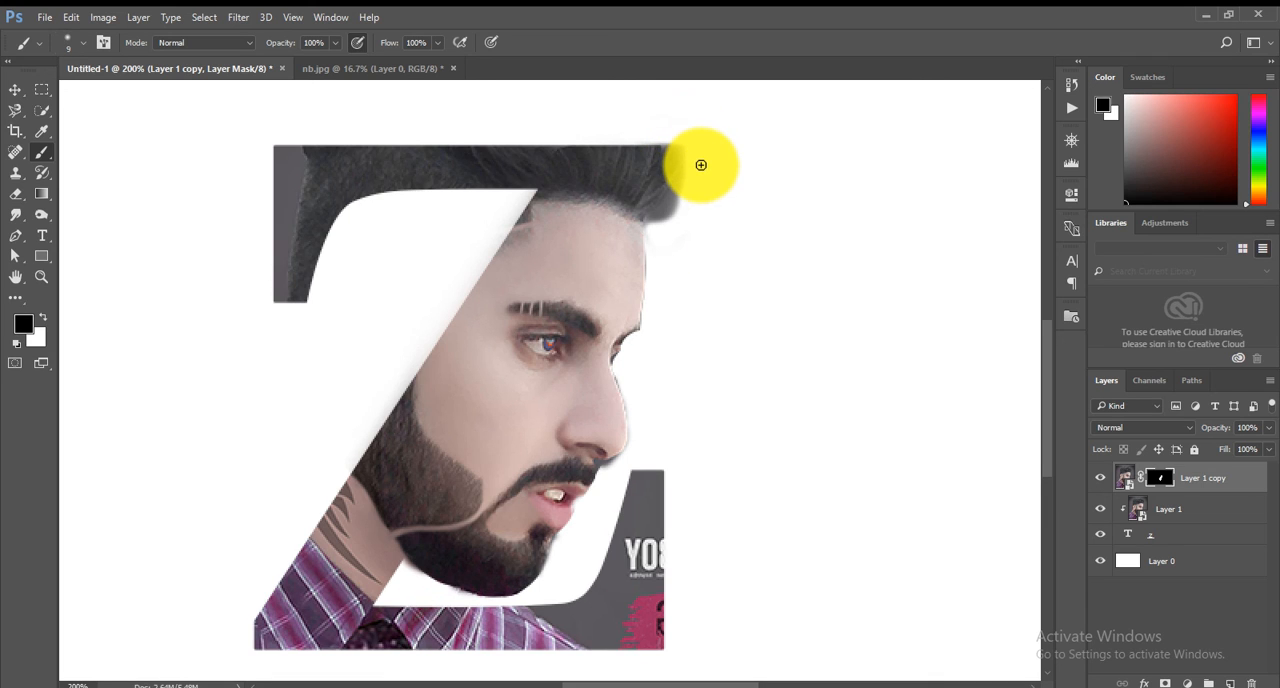
{"action": "mouse_move", "coordinate": [701, 165]}
{"action": "left_mouse_down"}
{"action": "mouse_move", "coordinate": [675, 131]}
{"action": "mouse_move", "coordinate": [691, 156]}
{"action": "mouse_move", "coordinate": [685, 243]}
{"action": "left_mouse_up"}
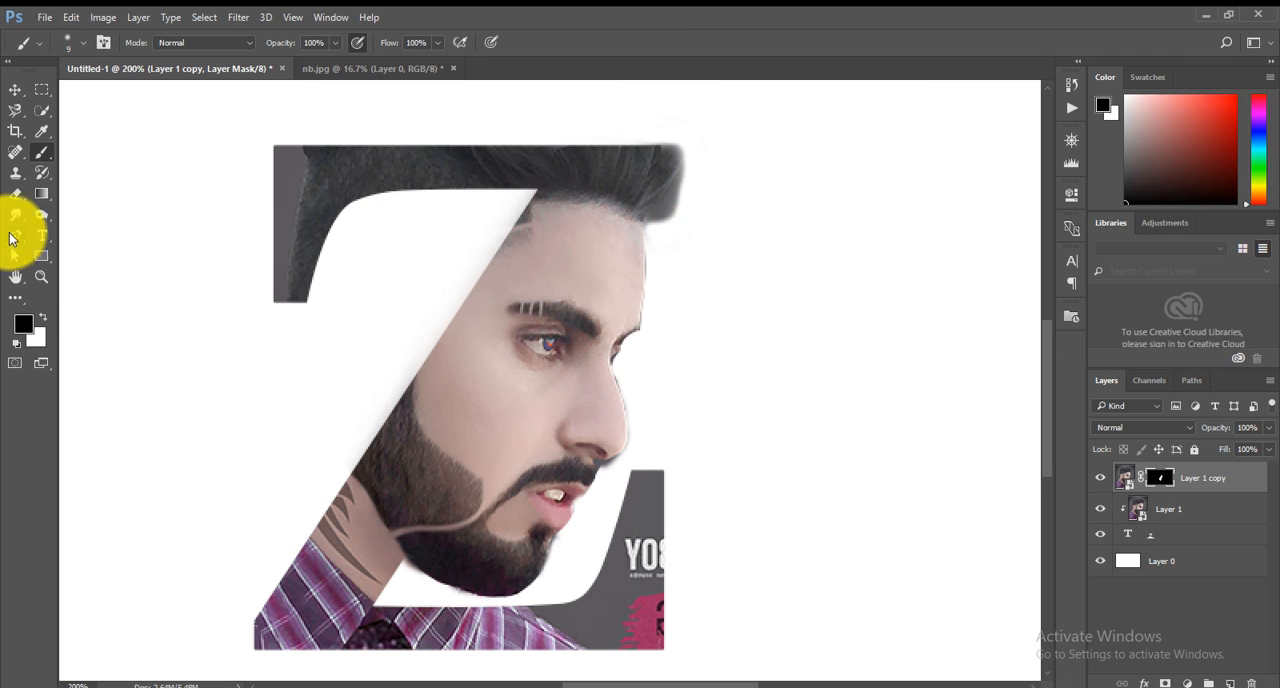
Clean up the mask edge around the nose and moustache with a 6 px black brush.
{"action": "left_click", "coordinate": [41, 277]}
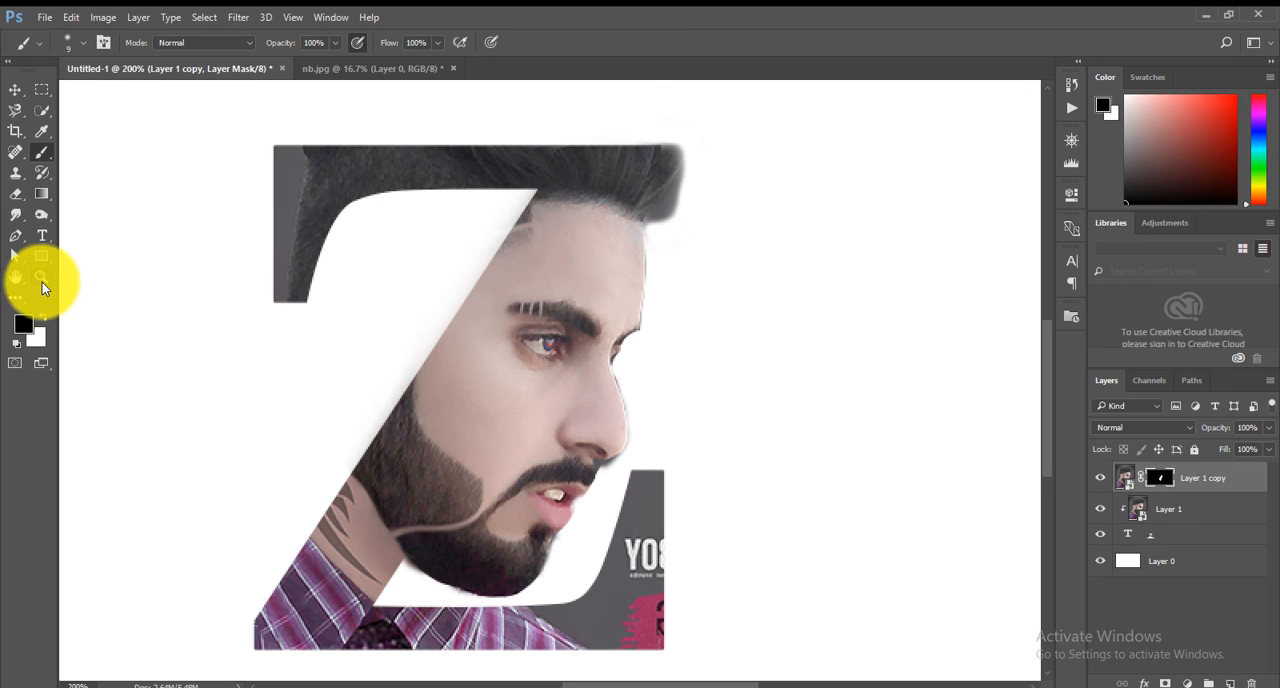
{"action": "left_click", "coordinate": [601, 449]}
{"action": "key", "text": "b"}
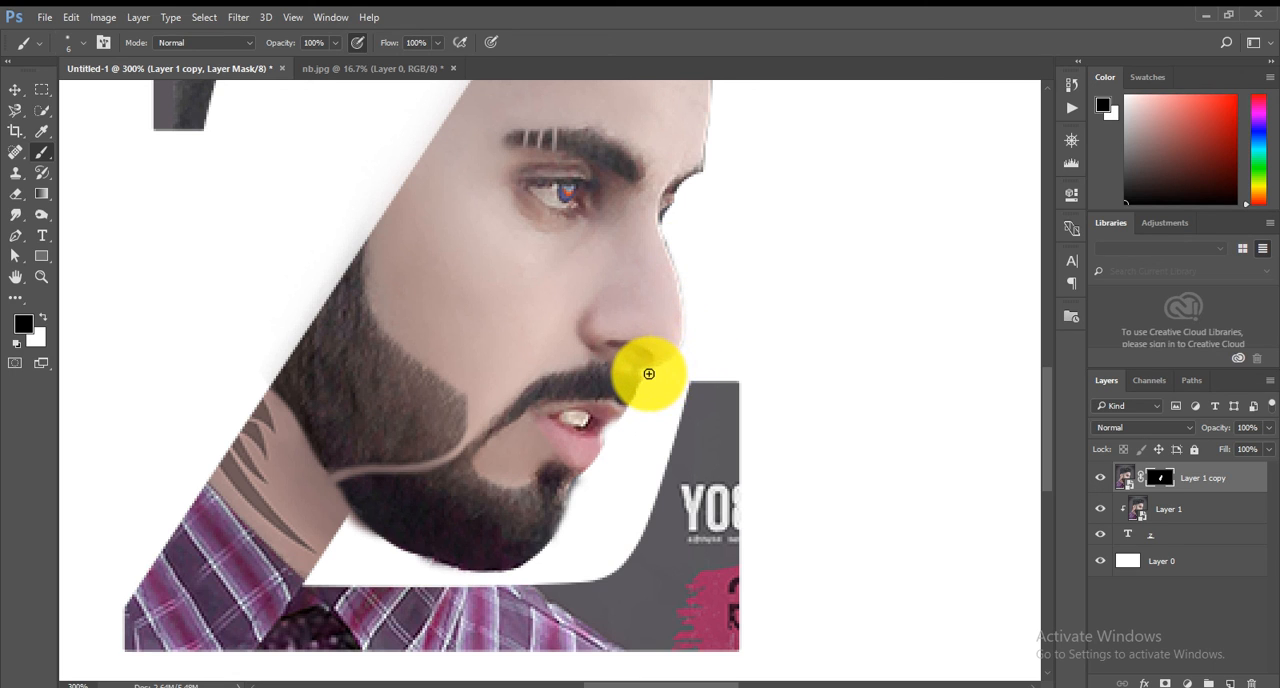
{"action": "key", "text": "z"}
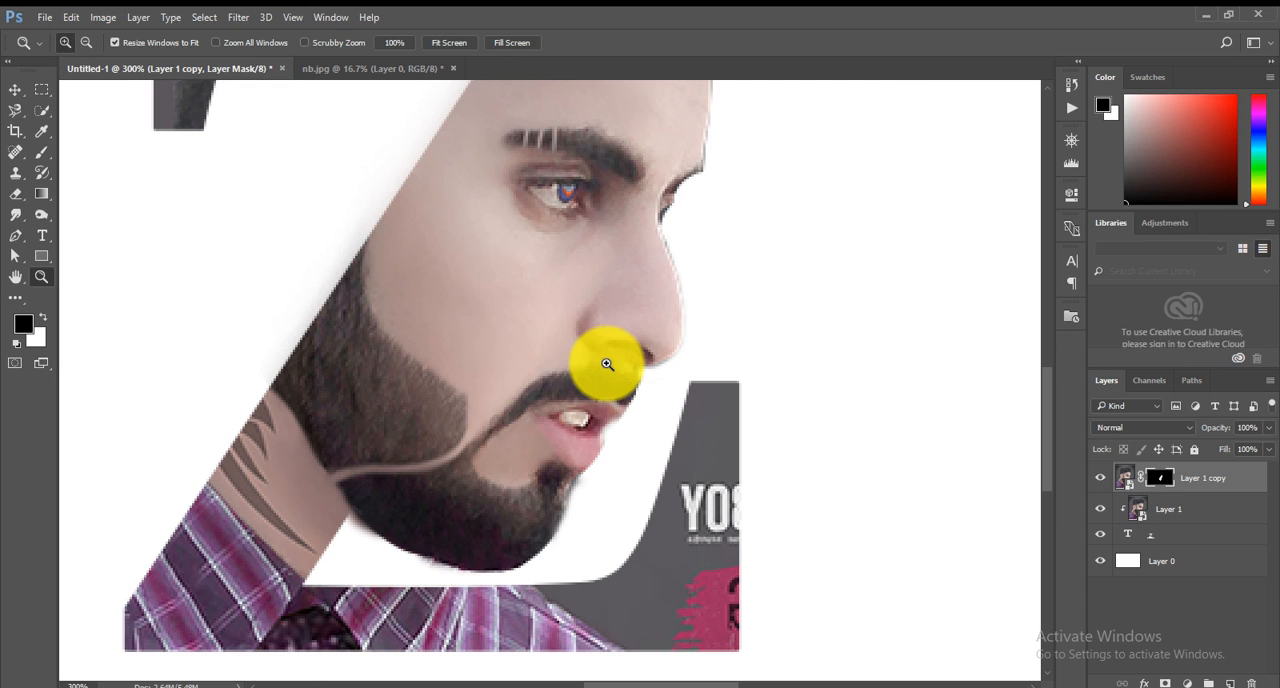
{"action": "left_click", "coordinate": [607, 364], "text": "alt"}
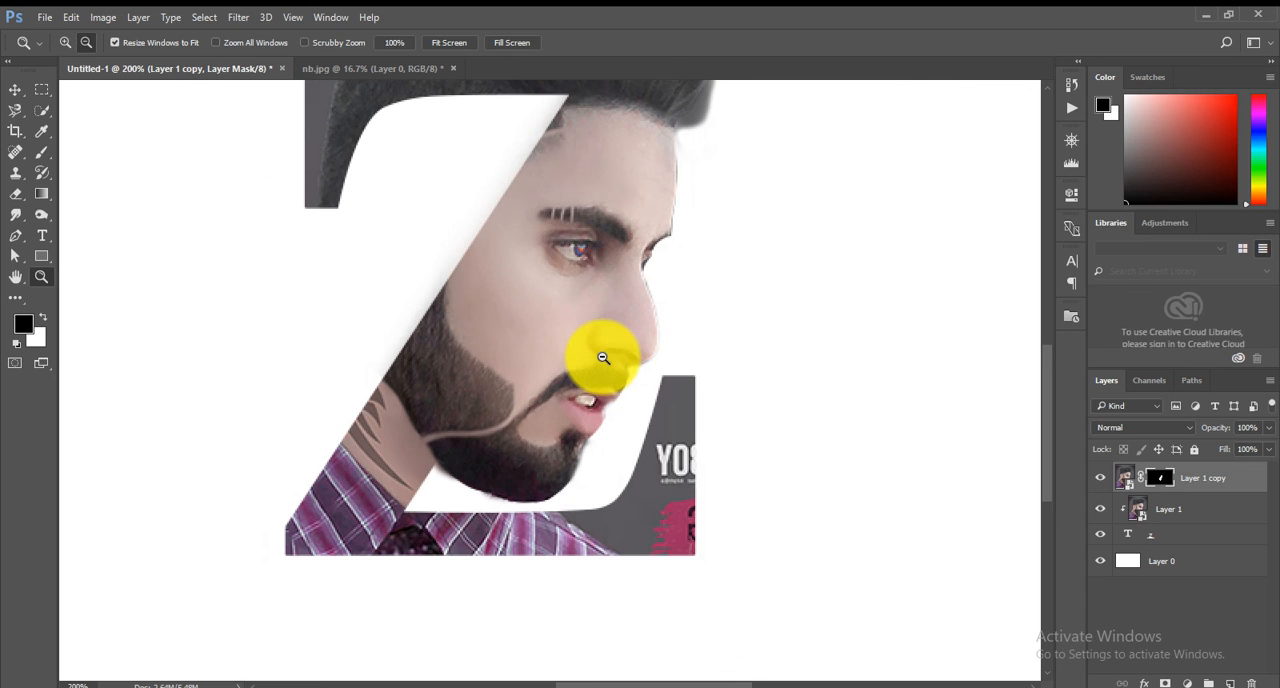
{"action": "left_click", "coordinate": [603, 357], "text": "alt"}
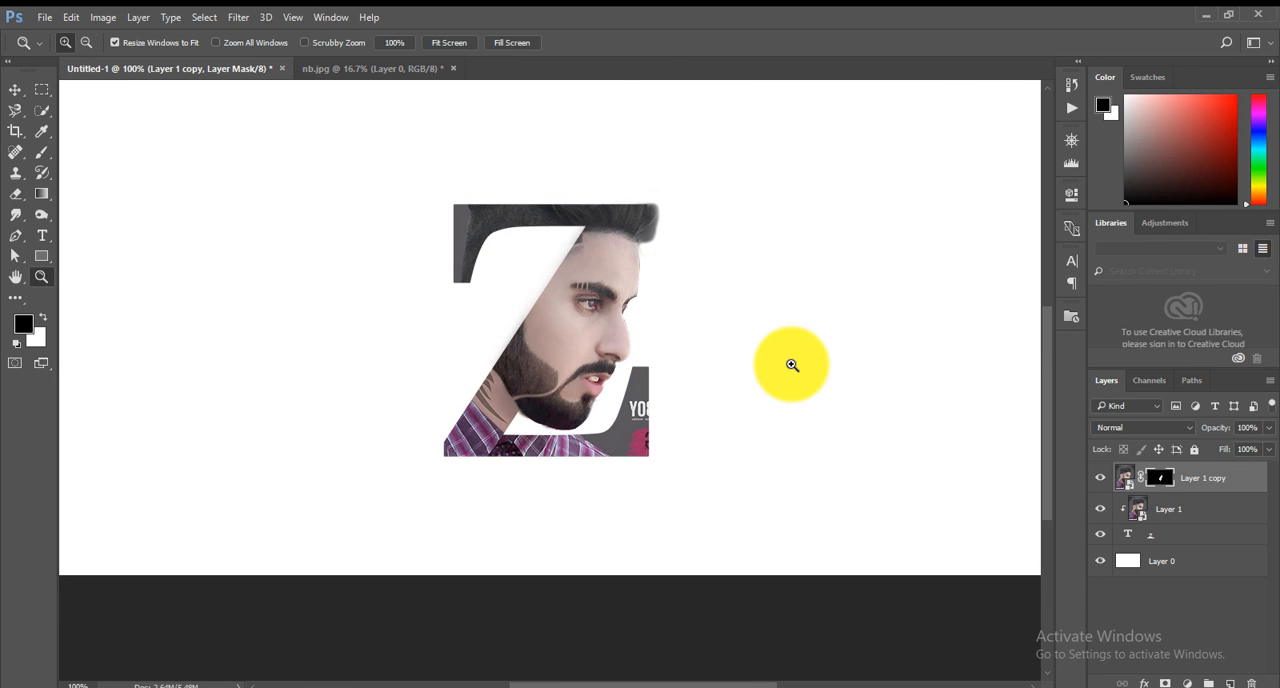